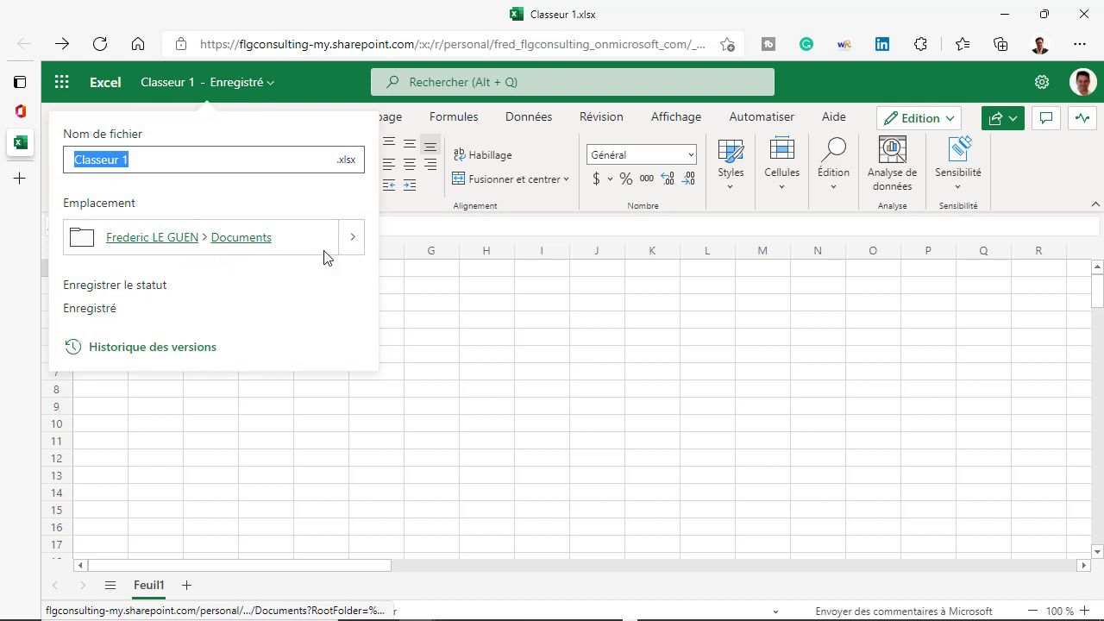
Move the workbook to the 00_Projet folder in Mes fichiers.
{"action": "left_click", "coordinate": [350, 244]}
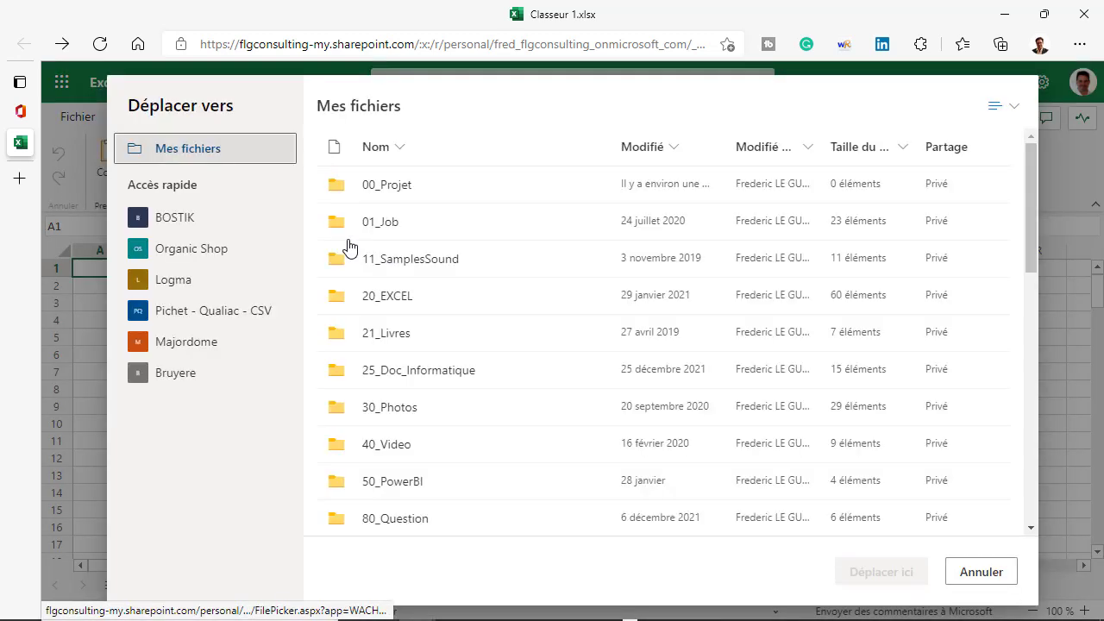
{"action": "left_click", "coordinate": [380, 183]}
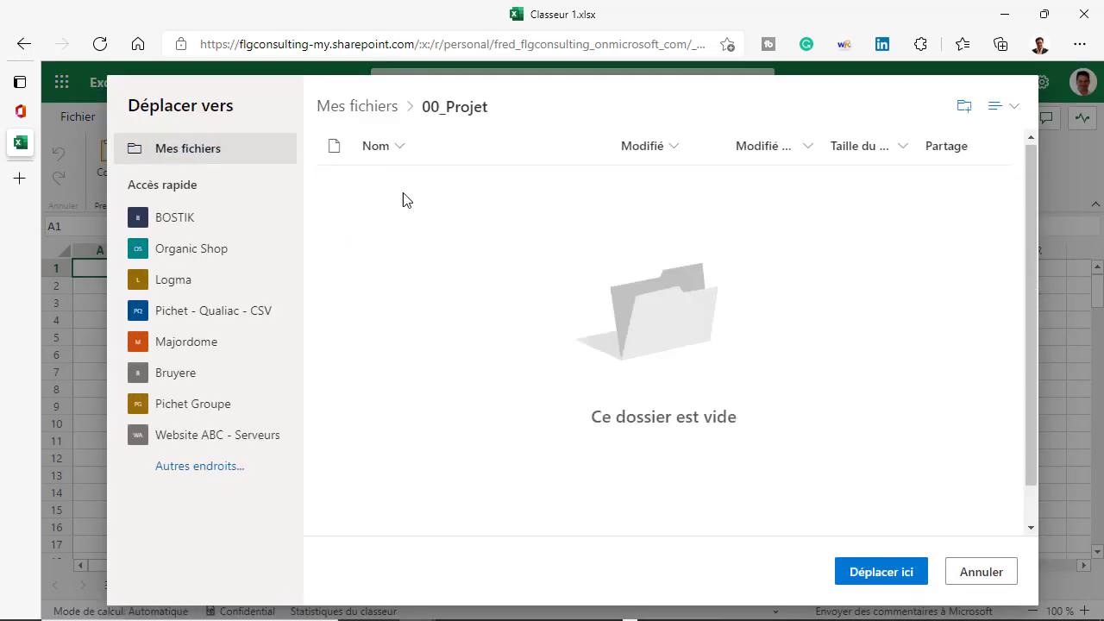
{"action": "left_click", "coordinate": [876, 573]}
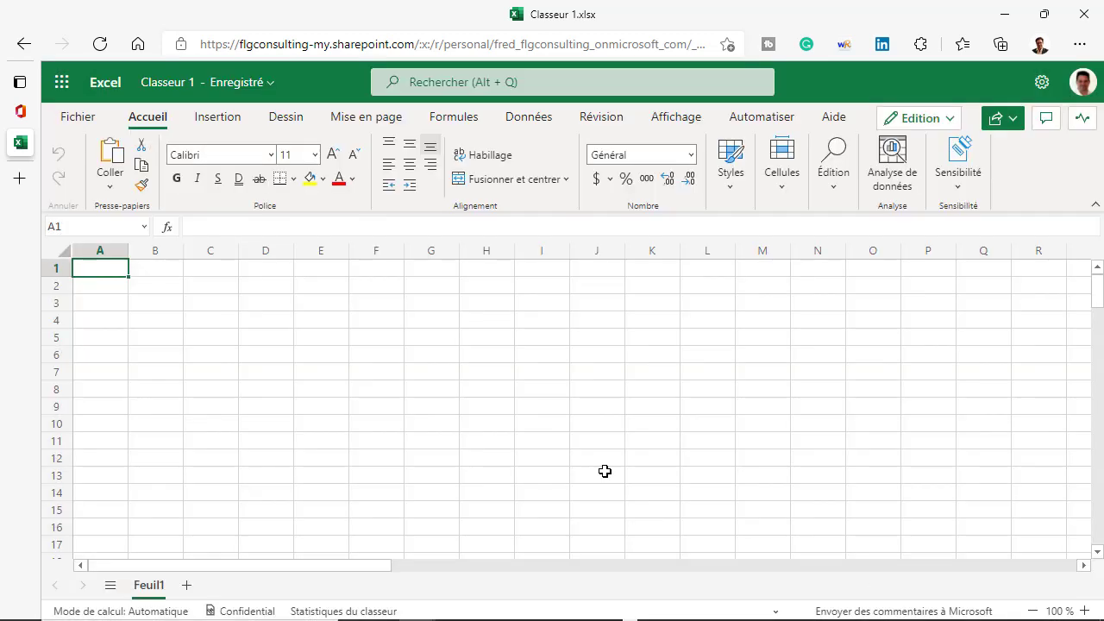
Enter the column headers Date, Temps Passé, Nom du projet and Consultant in cells A4 to D4.
{"action": "left_click", "coordinate": [107, 321]}
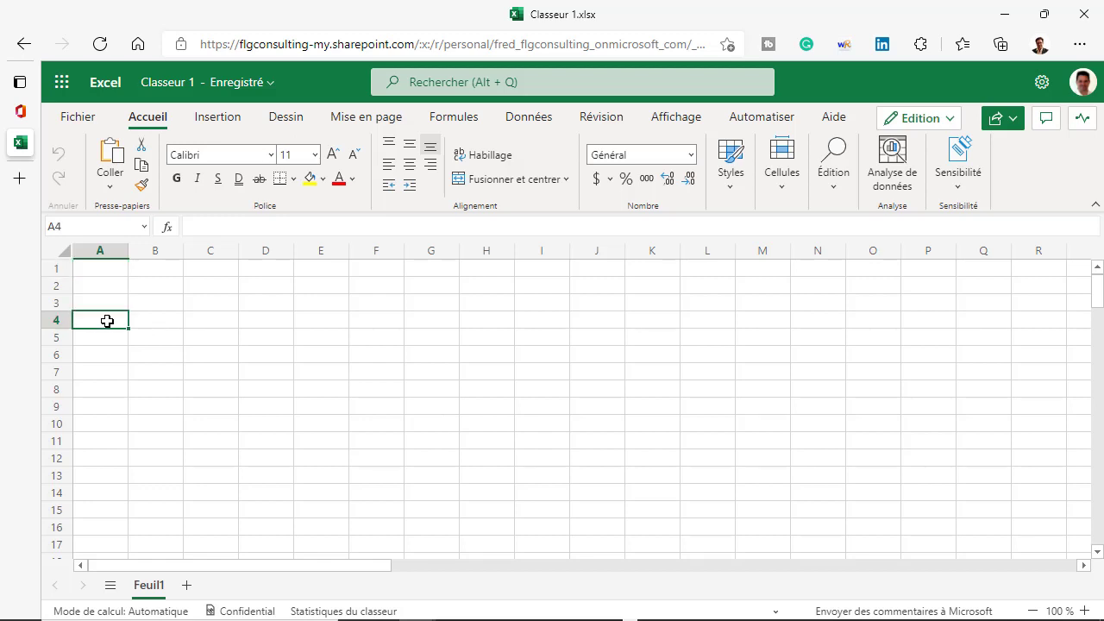
{"action": "type", "text": "Date"}
{"action": "key", "text": "Tab"}
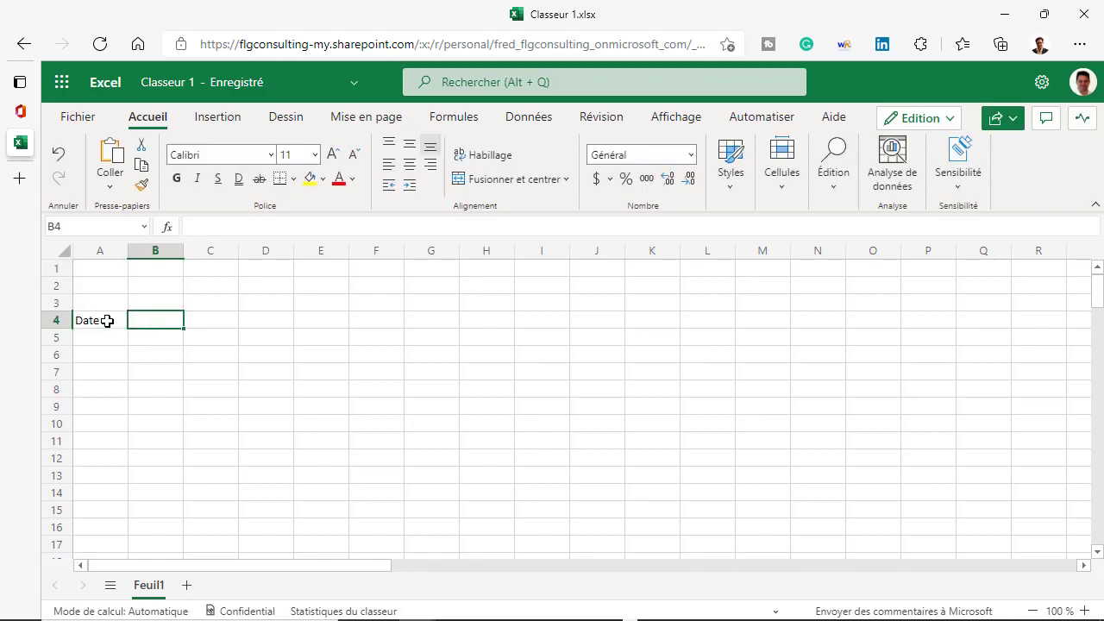
{"action": "type", "text": "Temps Passé"}
{"action": "key", "text": "Return"}
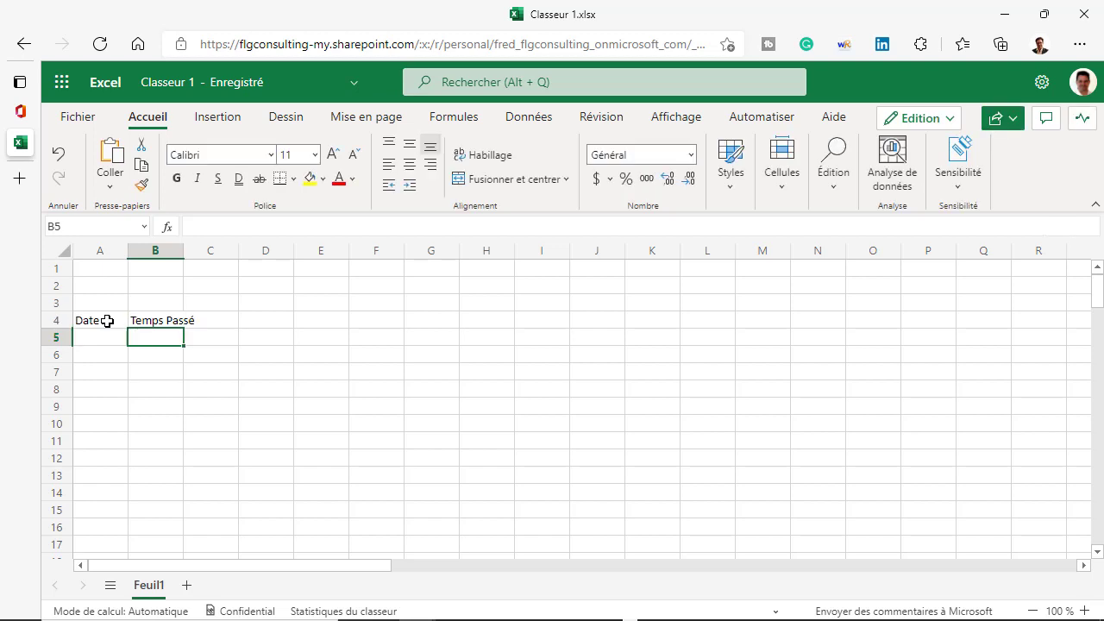
{"action": "key", "text": "Up"}
{"action": "key", "text": "Right"}
{"action": "type", "text": "Nom du projet"}
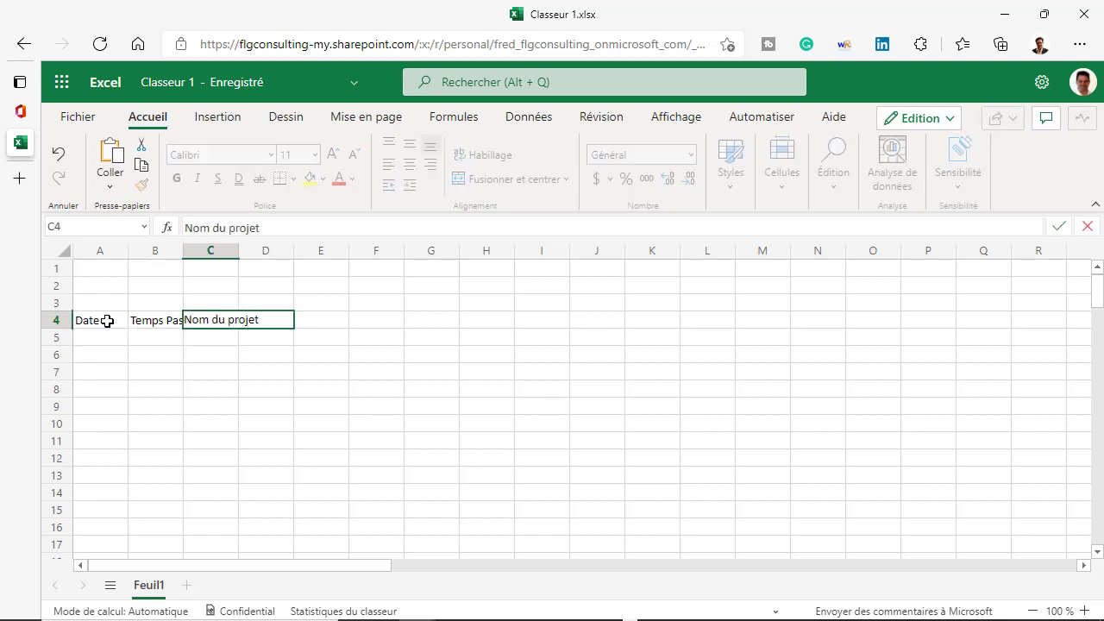
{"action": "key", "text": "Tab"}
{"action": "type", "text": "Consultant"}
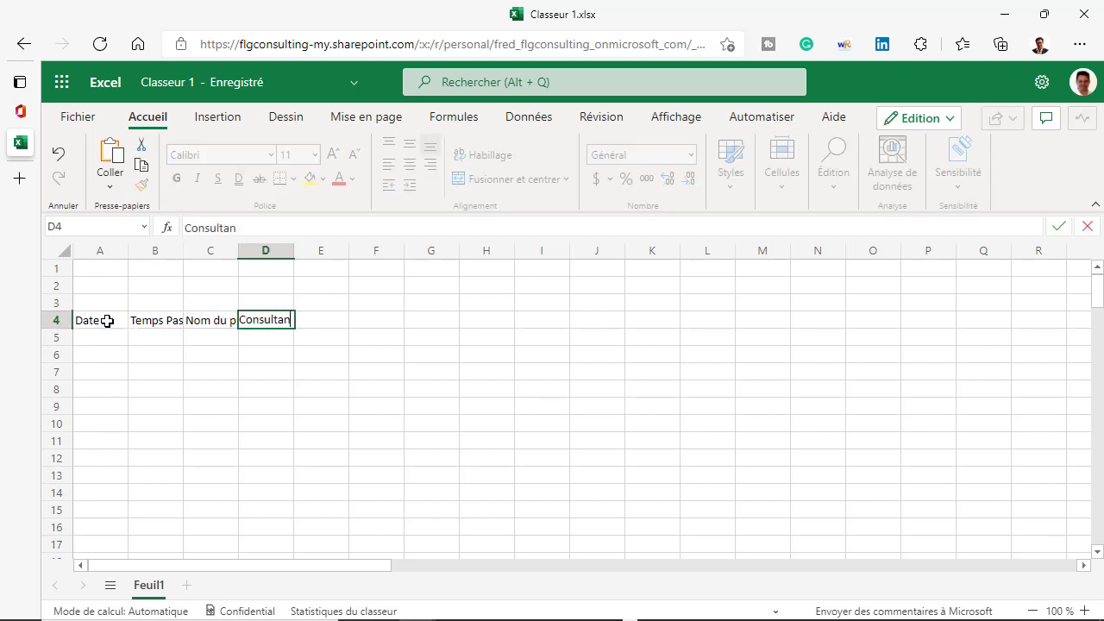
{"action": "key", "text": "Return"}
Widen columns A to D together so that the headers fit.
{"action": "left_click", "coordinate": [116, 255]}
{"action": "left_click_drag", "start_coordinate": [117, 256], "coordinate": [267, 261]}
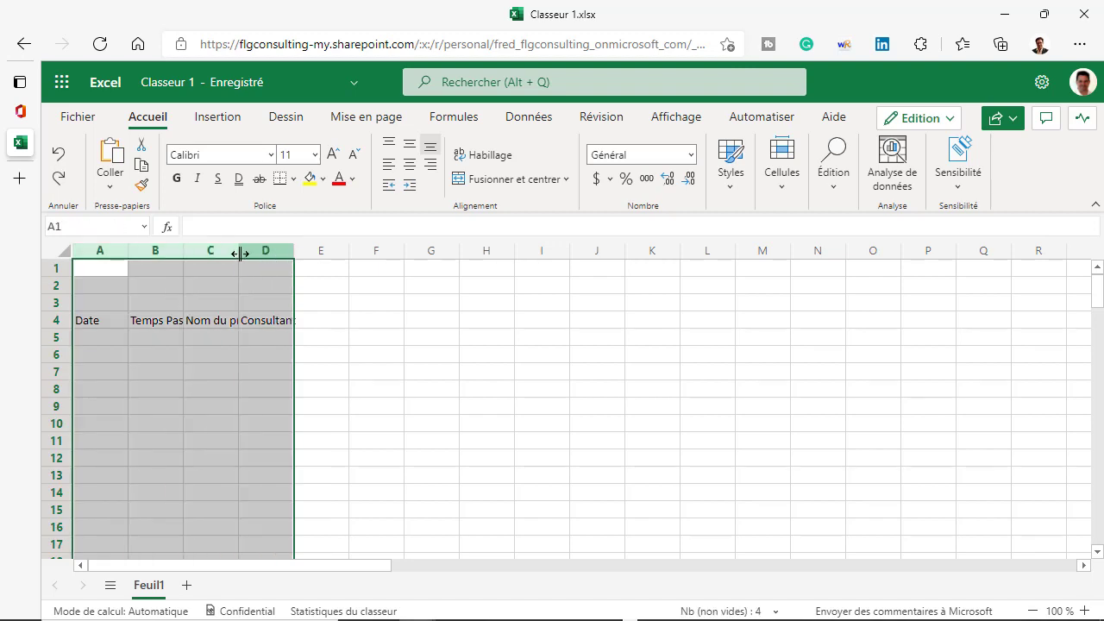
{"action": "double_click", "coordinate": [240, 254]}
{"action": "left_click_drag", "start_coordinate": [264, 261], "coordinate": [274, 260]}
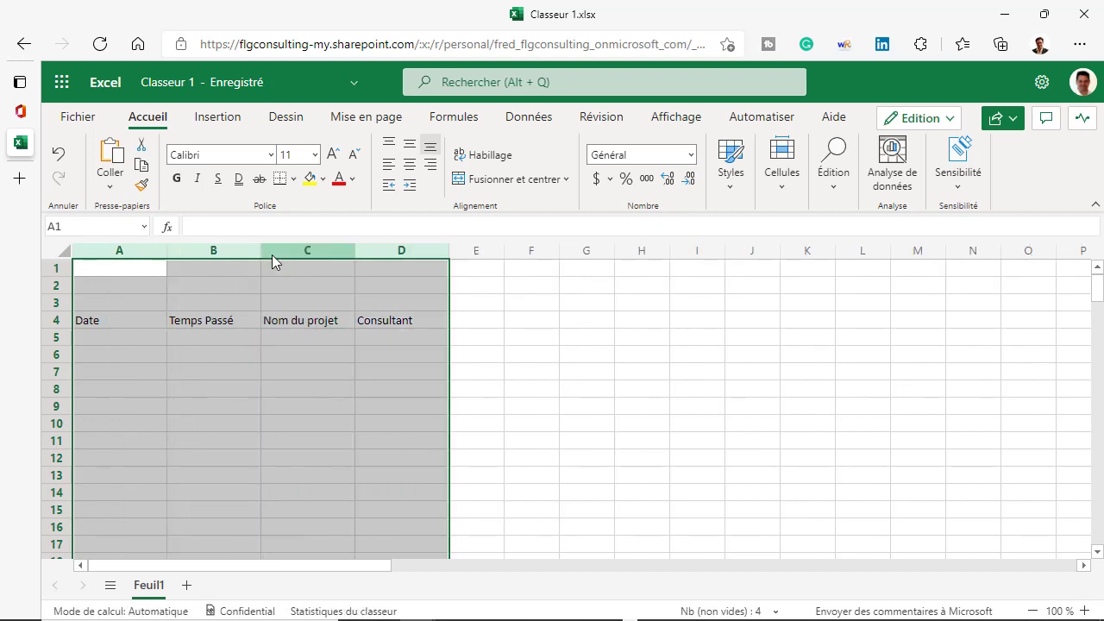
Fill row 5 with the date 21/02/2022, time spent 0,5, project Projet A and the consultant's first name.
{"action": "left_click", "coordinate": [107, 337]}
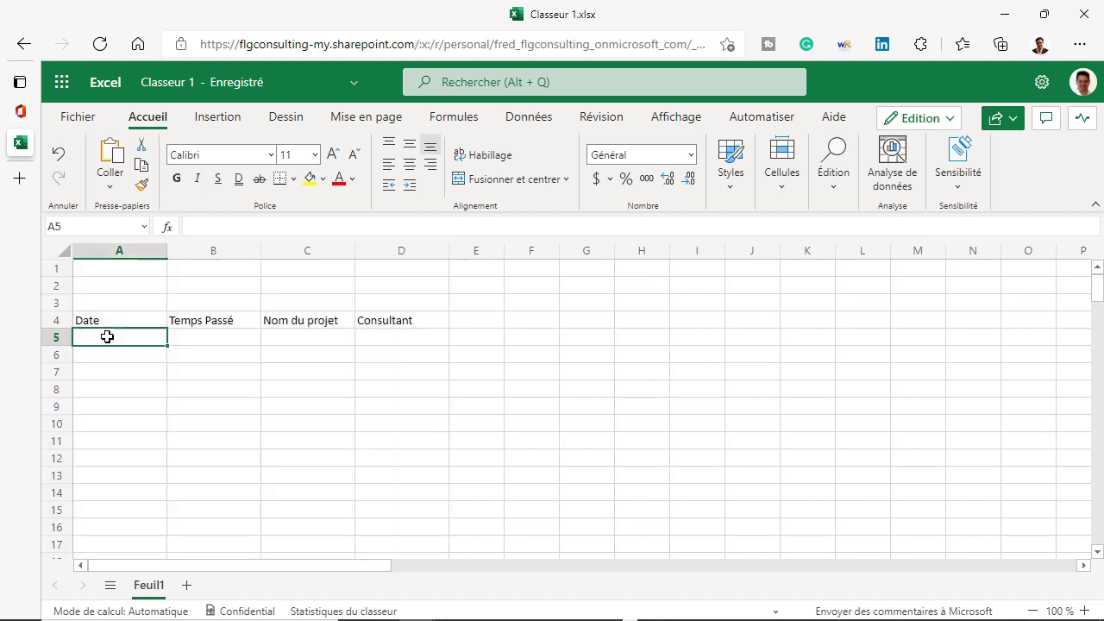
{"action": "type", "text": "21/02/2022"}
{"action": "key", "text": "Tab"}
{"action": "type", "text": "0,5"}
{"action": "key", "text": "Tab"}
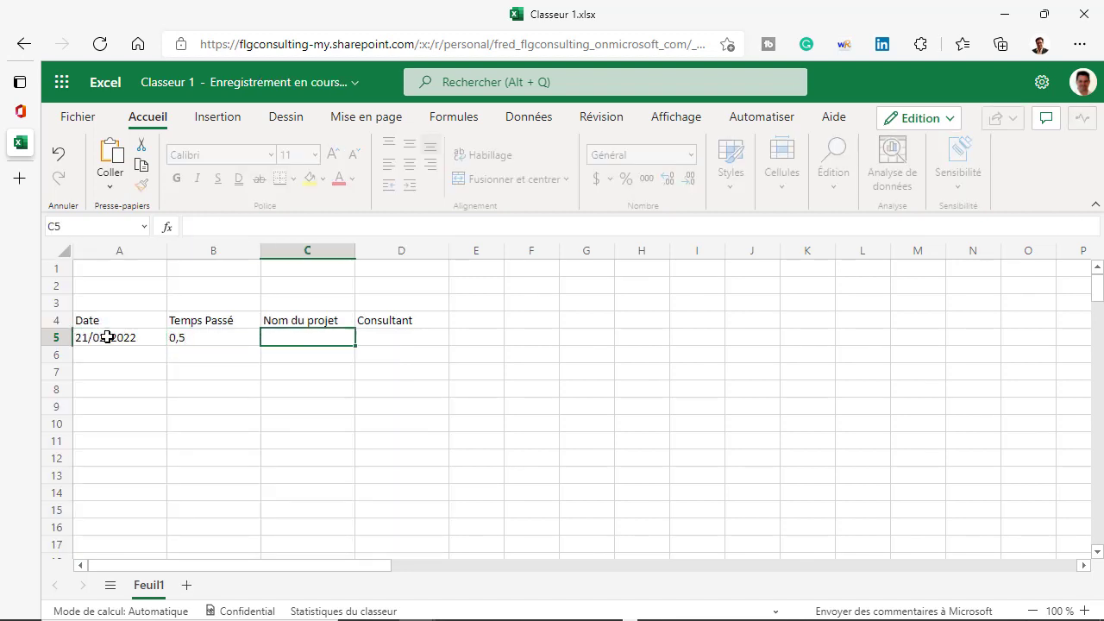
{"action": "type", "text": "Projet A"}
{"action": "key", "text": "Tab"}
{"action": "type", "text": "Frede"}
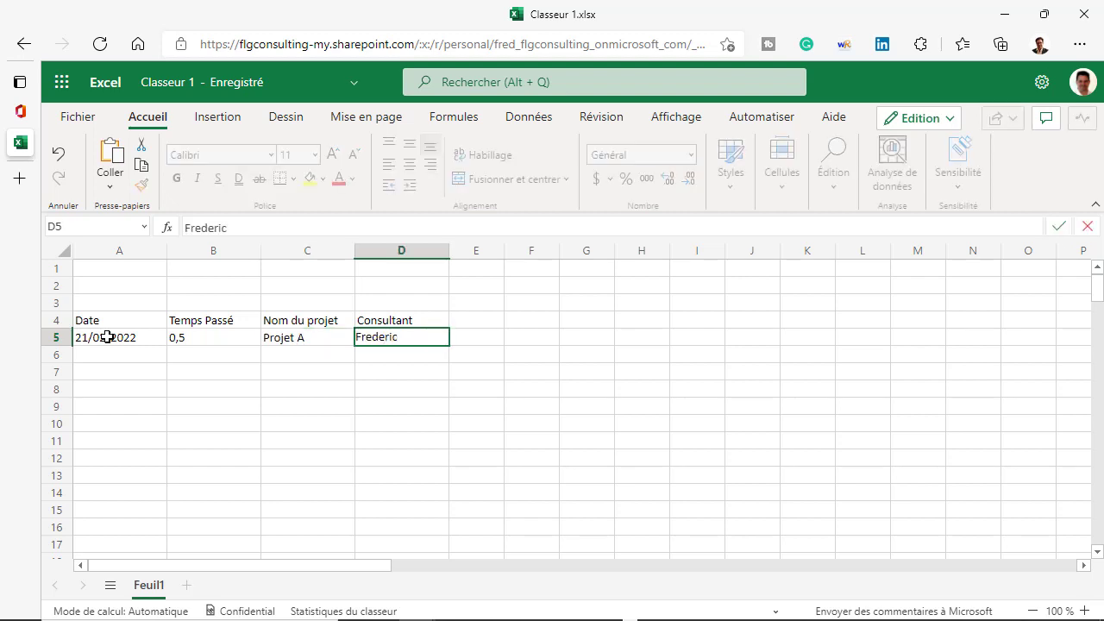
{"action": "key", "text": "Return"}
Fill row 6 with the date copied from row 5, time spent 0,5, project Projet B and the consultant copied from row 5.
{"action": "left_click", "coordinate": [107, 337]}
{"action": "key", "text": "ctrl+c"}
{"action": "key", "text": "Down"}
{"action": "key", "text": "ctrl+v"}
{"action": "key", "text": "Tab"}
{"action": "type", "text": "0"}
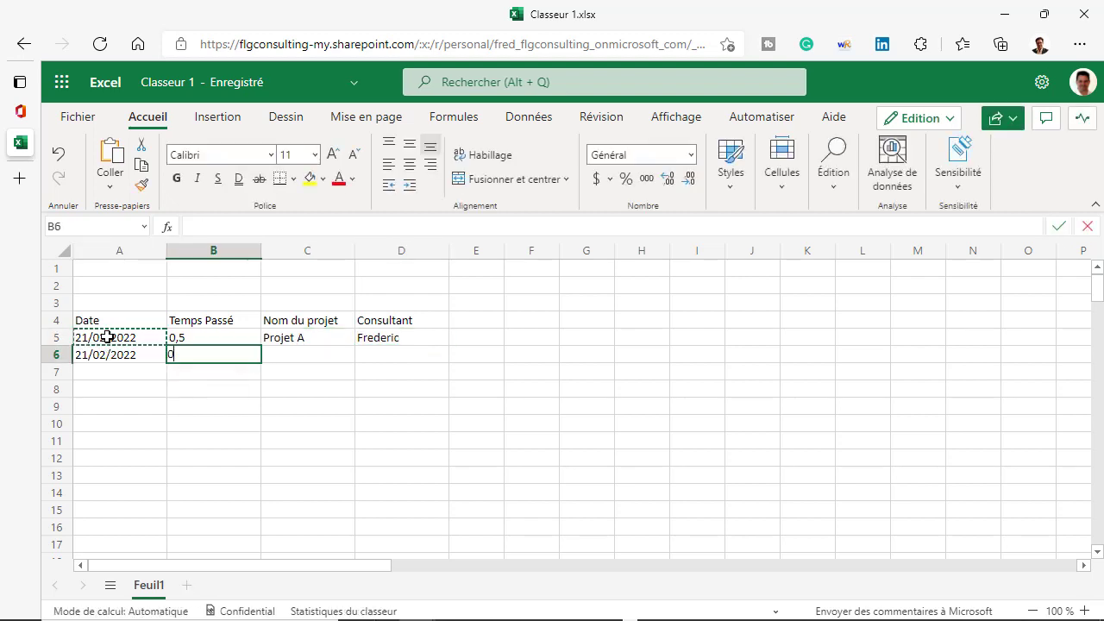
{"action": "type", "text": ",5"}
{"action": "key", "text": "Tab"}
{"action": "type", "text": "Projet B"}
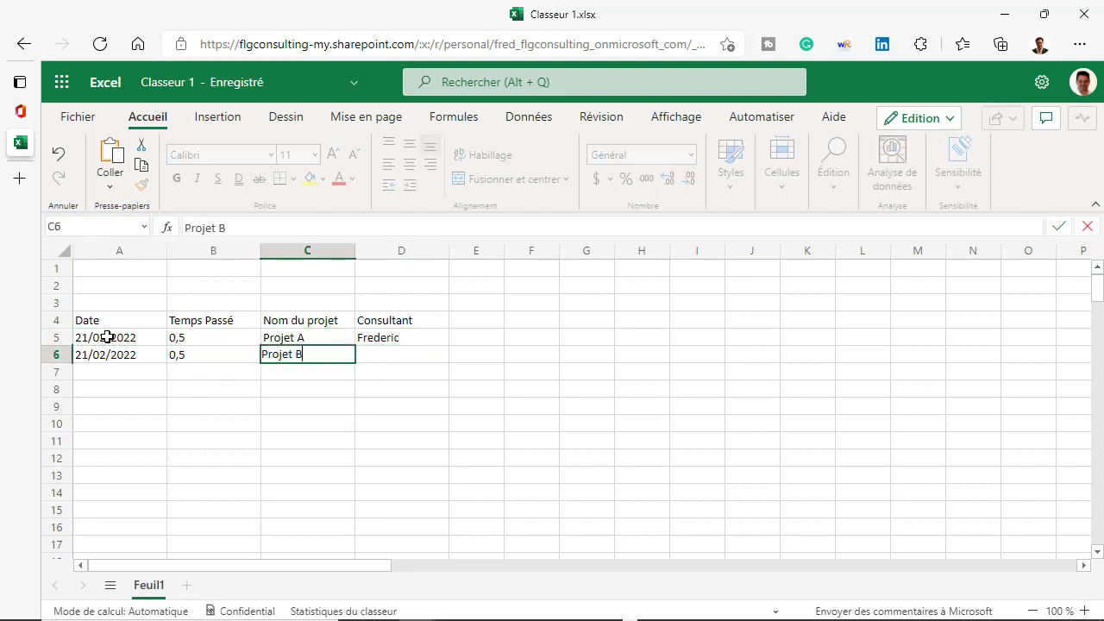
{"action": "key", "text": "Tab"}
{"action": "key", "text": "Up"}
{"action": "key", "text": "ctrl+c"}
{"action": "key", "text": "Down"}
{"action": "key", "text": "ctrl+v"}
Convert the range A4:D6 into a table with headers.
{"action": "left_click", "coordinate": [124, 324]}
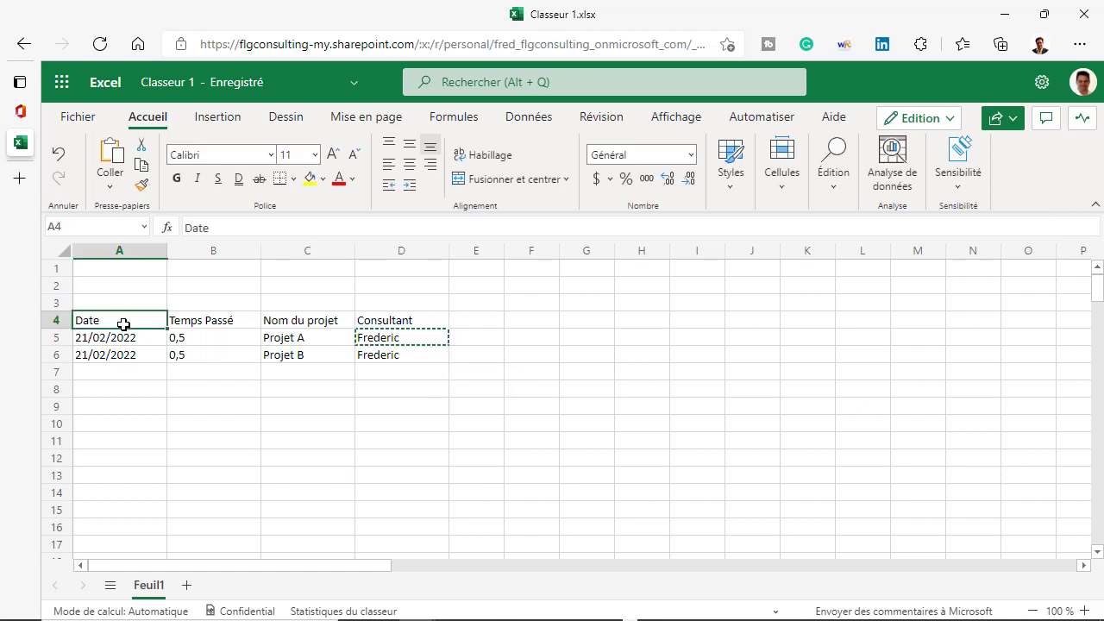
{"action": "left_click", "coordinate": [217, 117]}
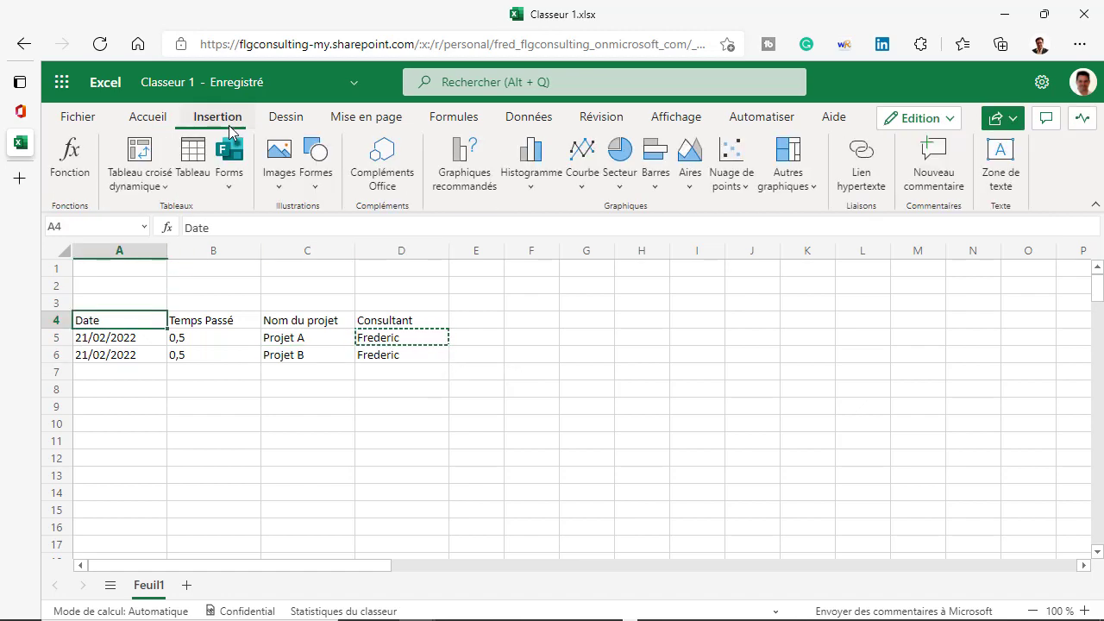
{"action": "left_click", "coordinate": [201, 159]}
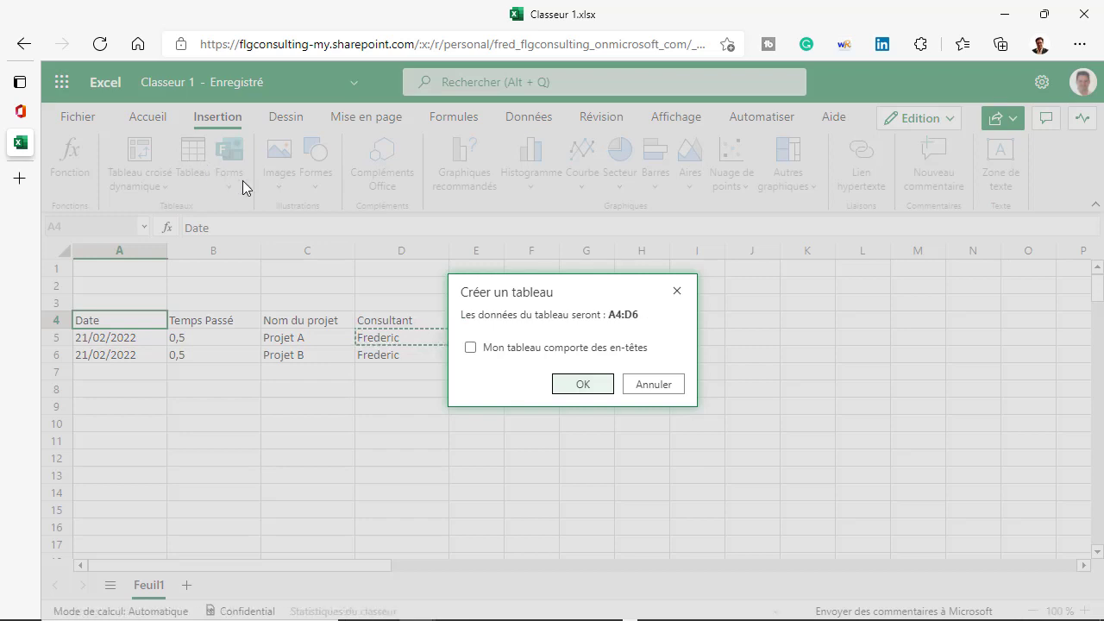
{"action": "left_click", "coordinate": [471, 347]}
{"action": "left_click", "coordinate": [583, 385]}
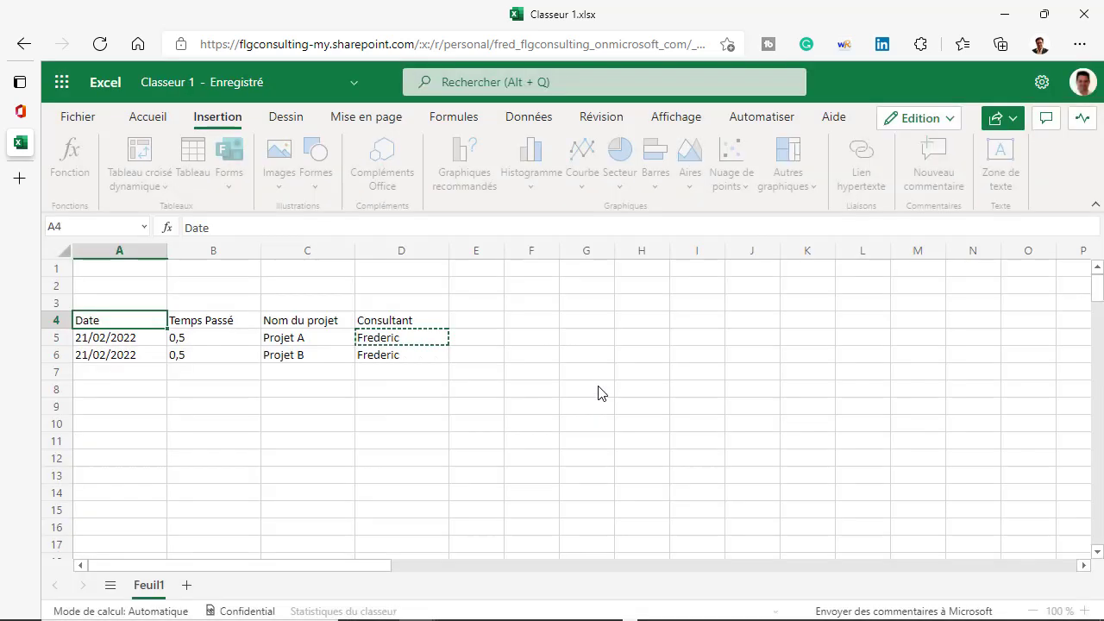
Apply the light (Clair) table style with a solid green header row to the table.
{"action": "left_click", "coordinate": [895, 123]}
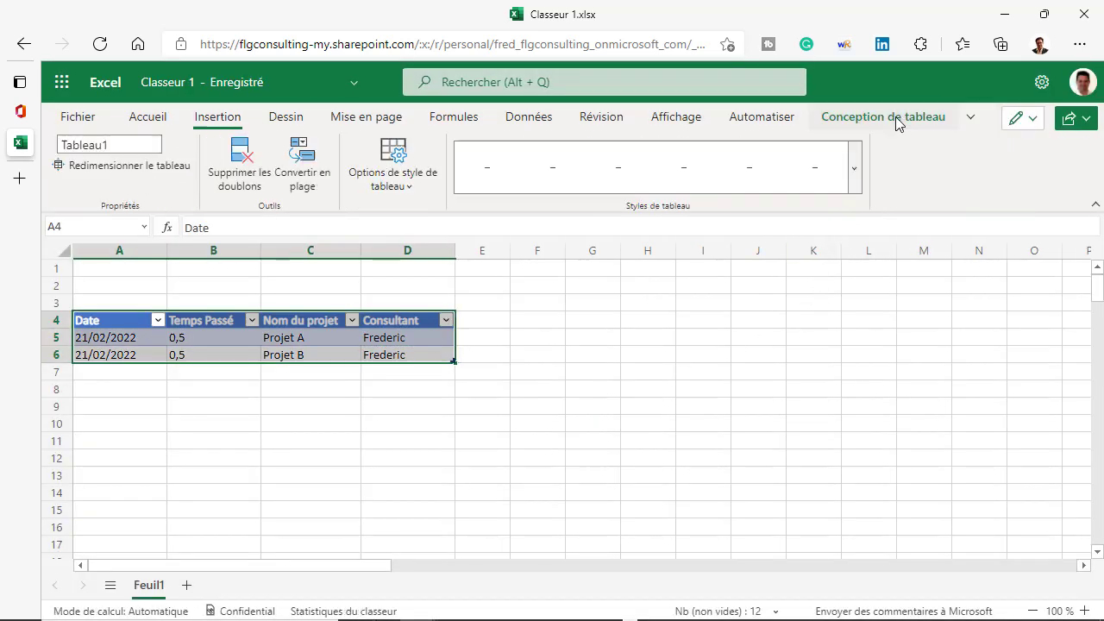
{"action": "left_click", "coordinate": [855, 183]}
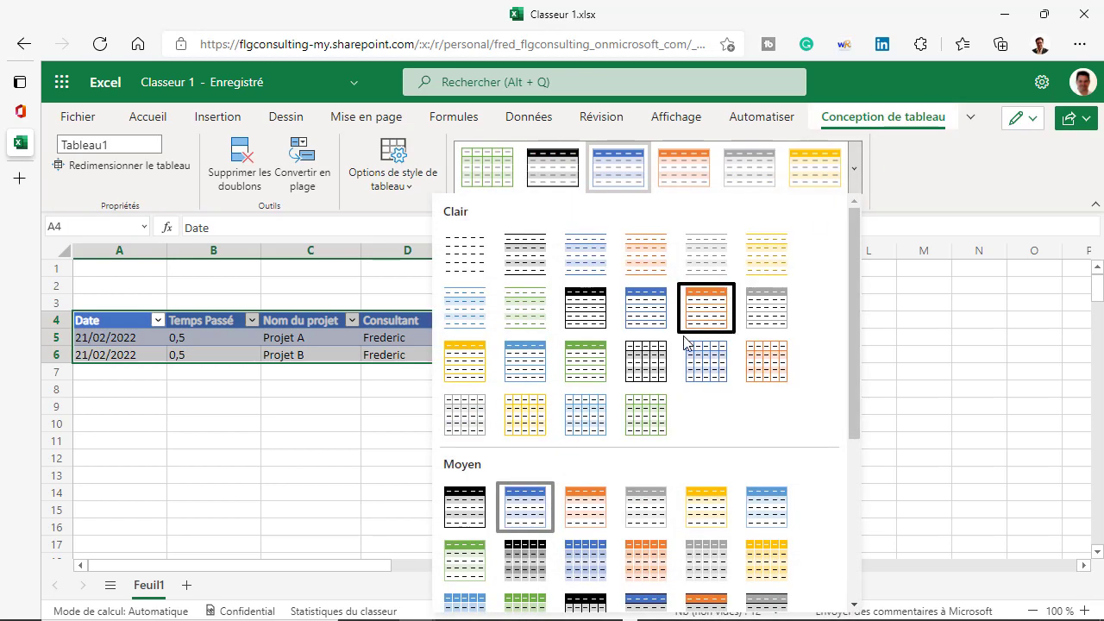
{"action": "left_click", "coordinate": [585, 373]}
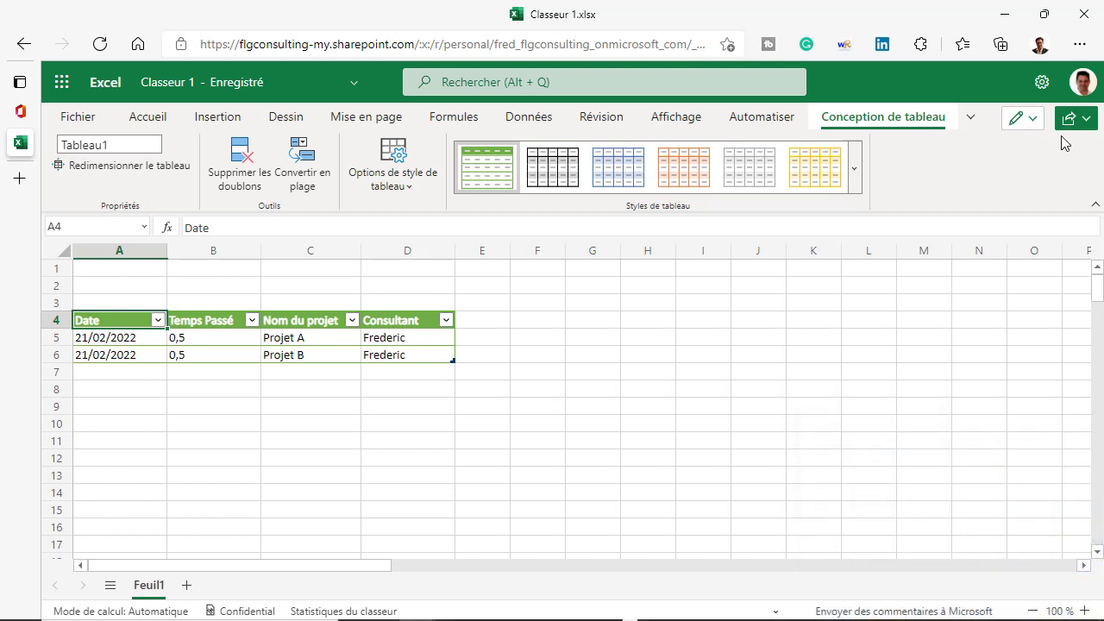
Copy the workbook's sharing link.
{"action": "left_click", "coordinate": [1085, 127]}
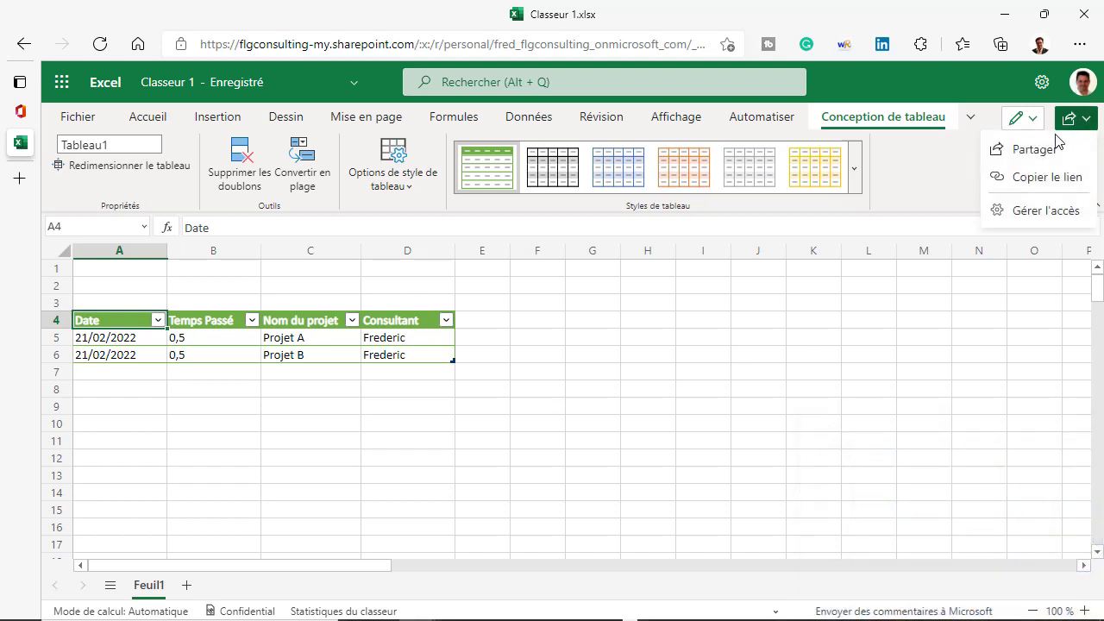
{"action": "left_click", "coordinate": [1032, 183]}
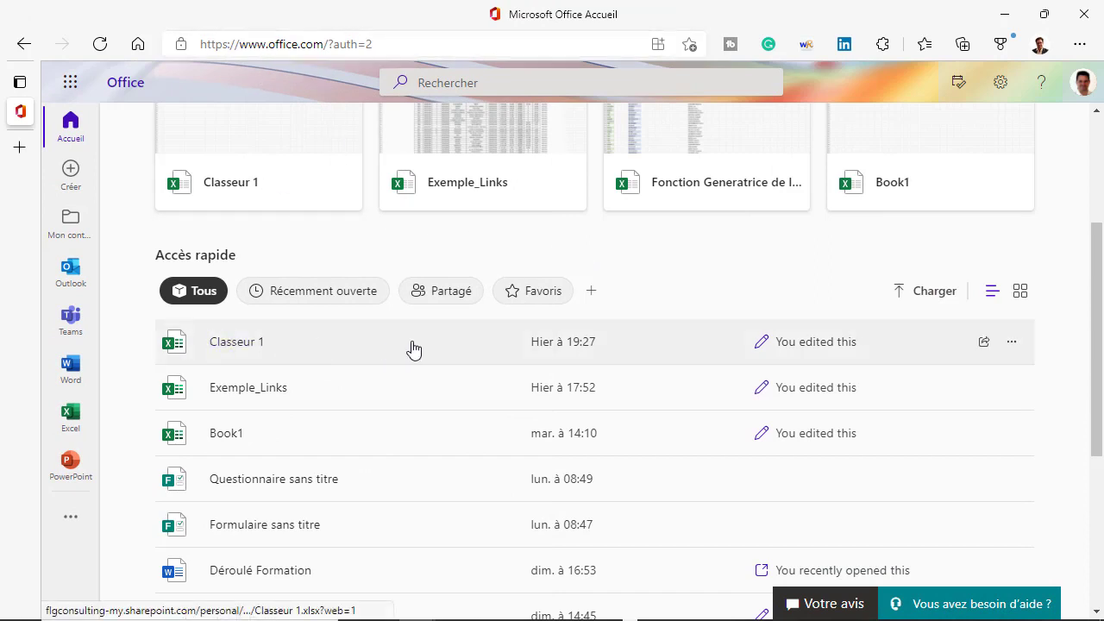
Open the Classeur 1 workbook and view the pivot table on Feuil1 and the lists on Feuil2.
{"action": "left_click", "coordinate": [237, 342]}
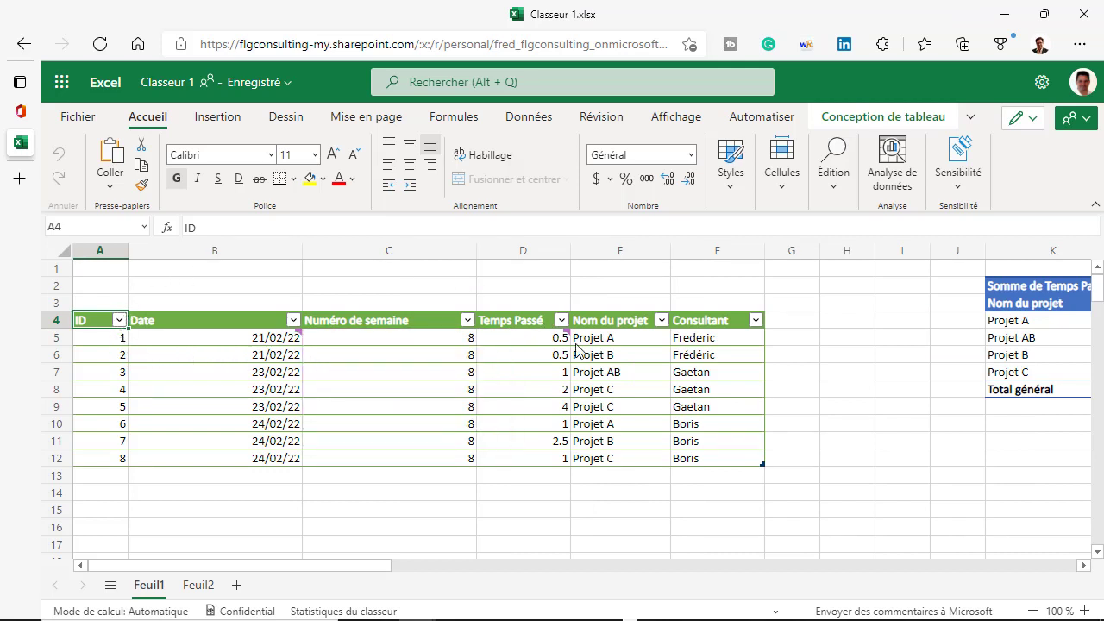
{"action": "left_click_drag", "start_coordinate": [335, 571], "coordinate": [453, 568]}
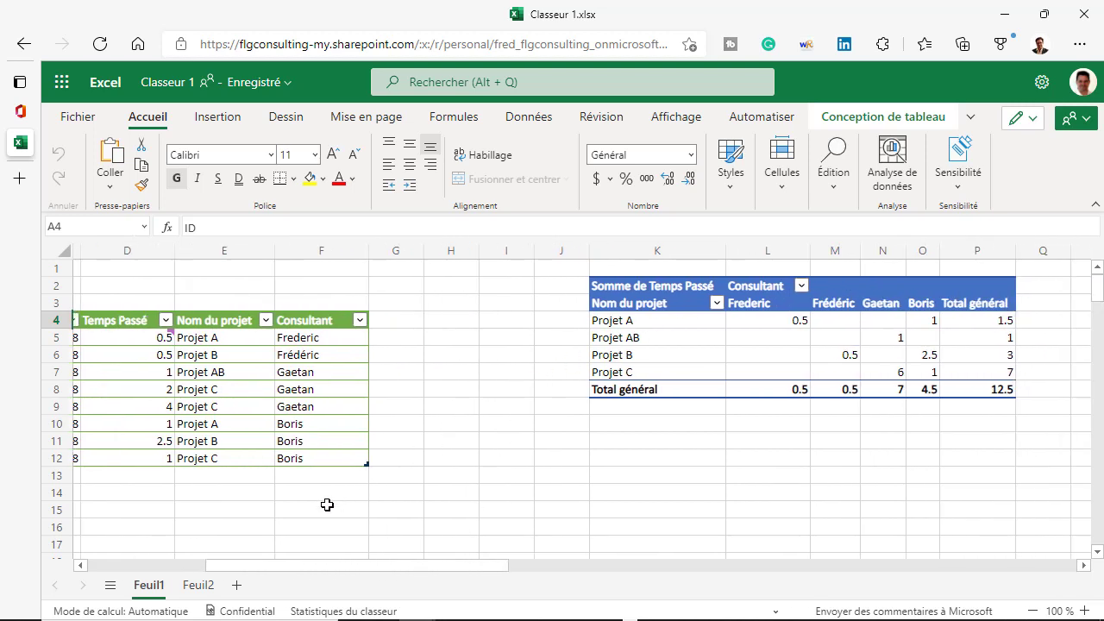
{"action": "left_click", "coordinate": [202, 585]}
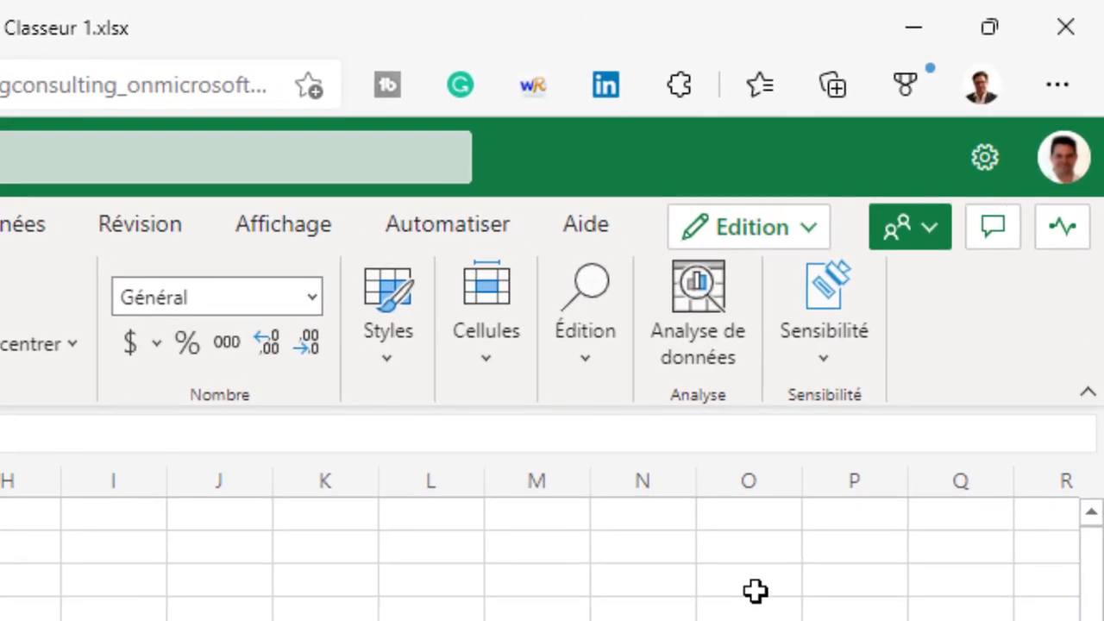
Show the workbook's recent changes and inspect the entries for cells B12, B11, B10 and B6 on Feuil1.
{"action": "left_click", "coordinate": [1061, 231]}
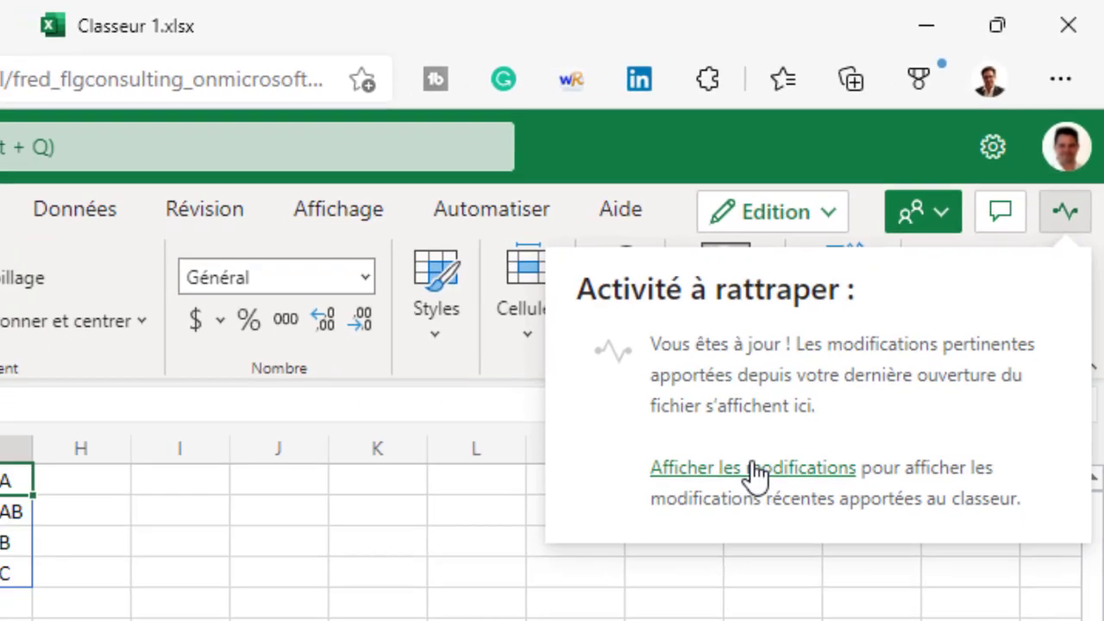
{"action": "left_click", "coordinate": [755, 473]}
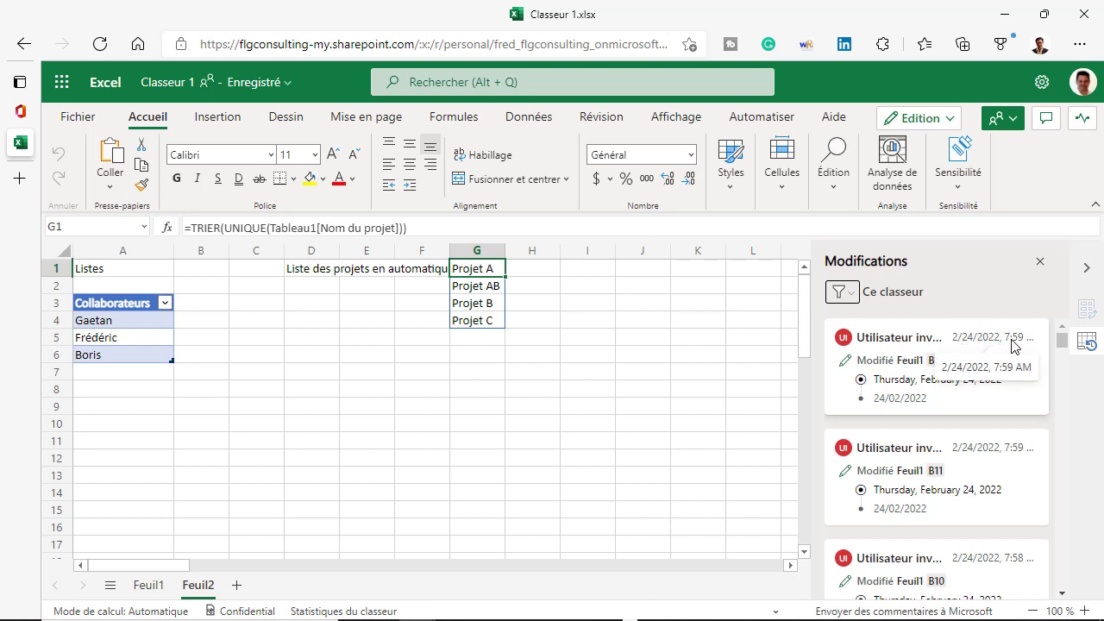
{"action": "left_click", "coordinate": [967, 363]}
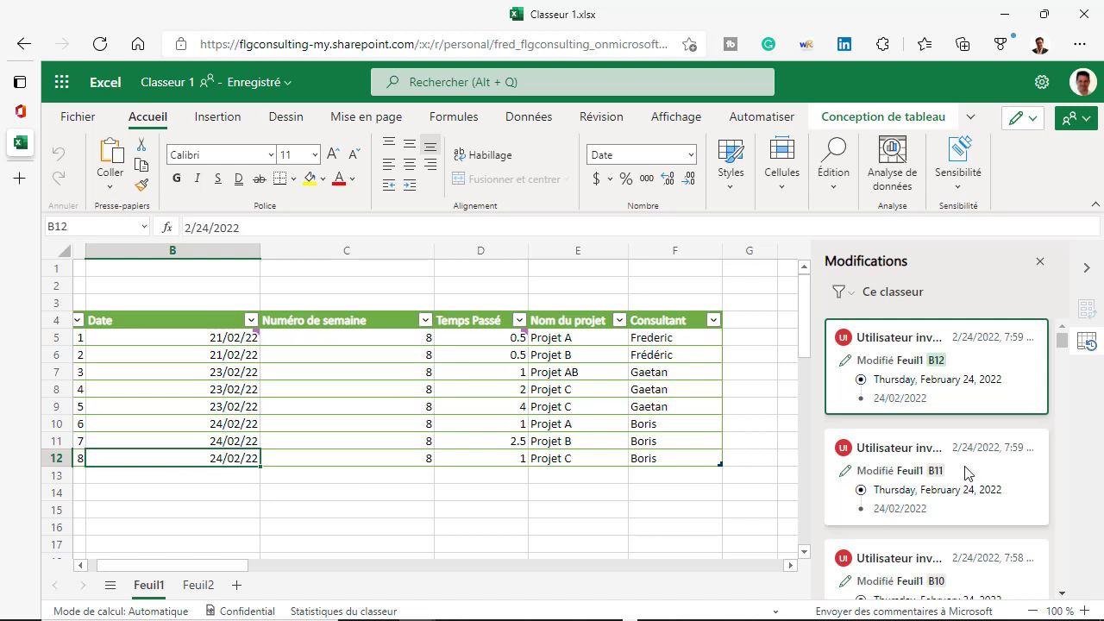
{"action": "left_click", "coordinate": [1023, 476]}
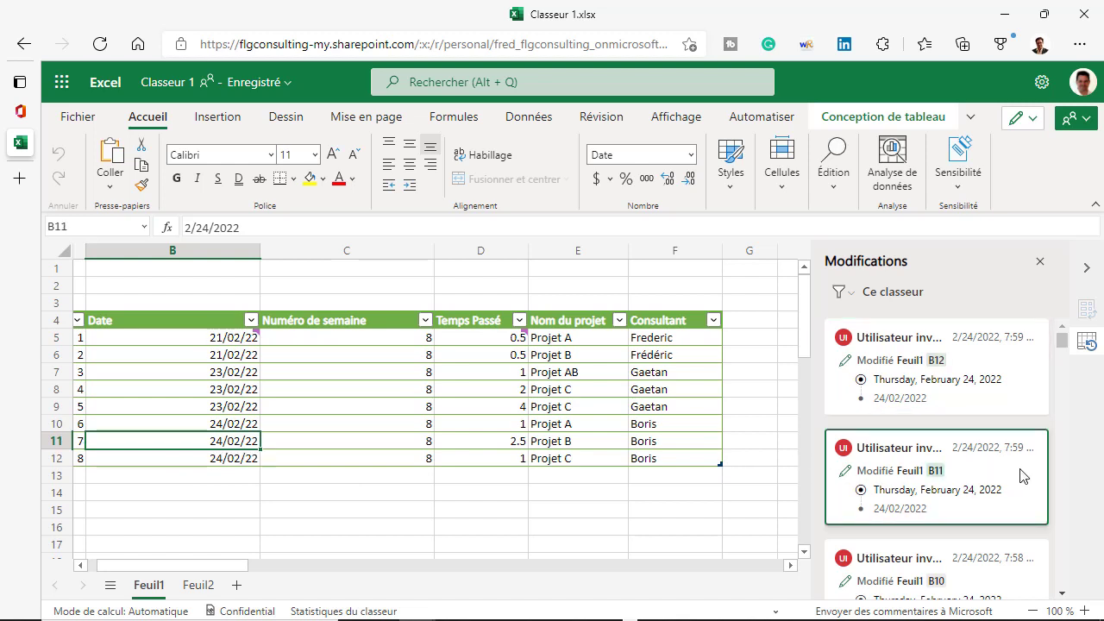
{"action": "left_click", "coordinate": [1021, 579]}
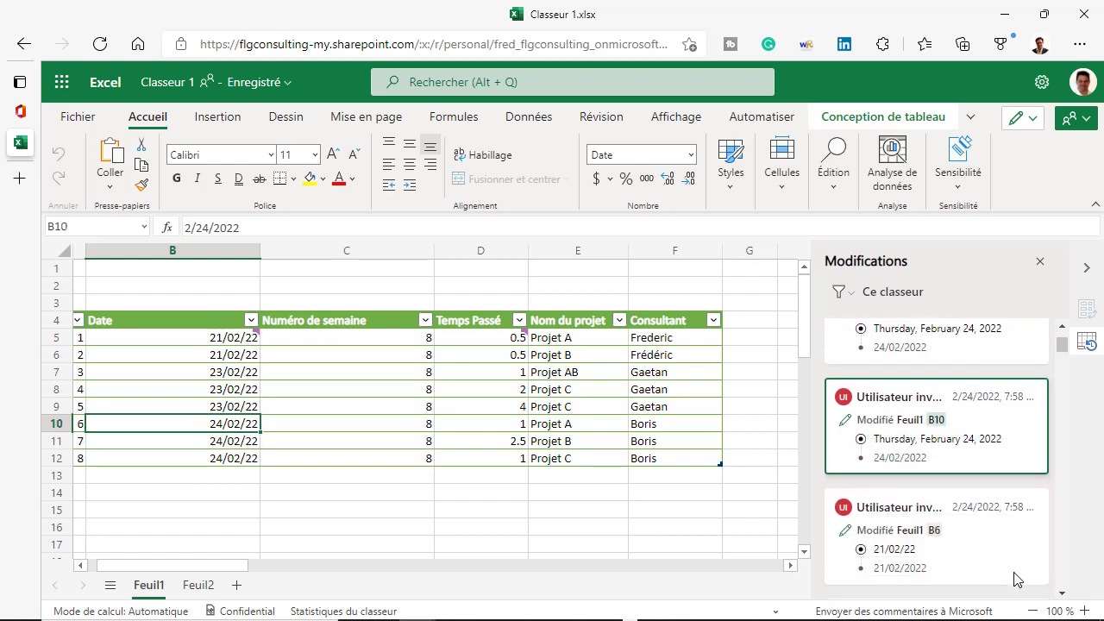
{"action": "left_click", "coordinate": [1010, 493]}
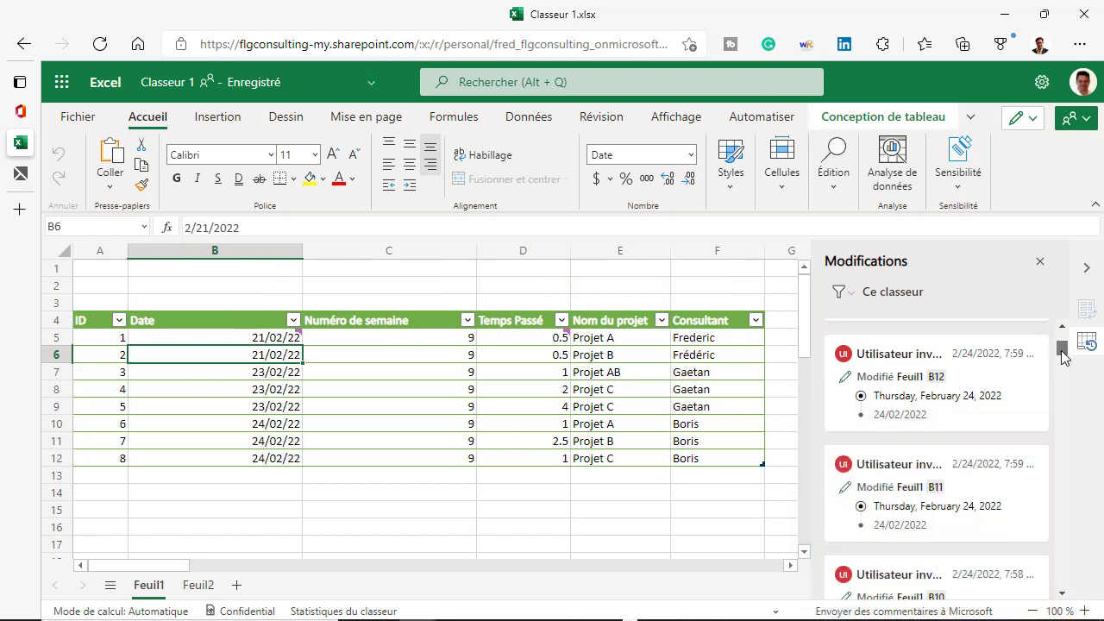
Browse the workbook's change list through its older entries and open the option to filter it by range.
{"action": "left_click_drag", "start_coordinate": [1063, 357], "coordinate": [1064, 558]}
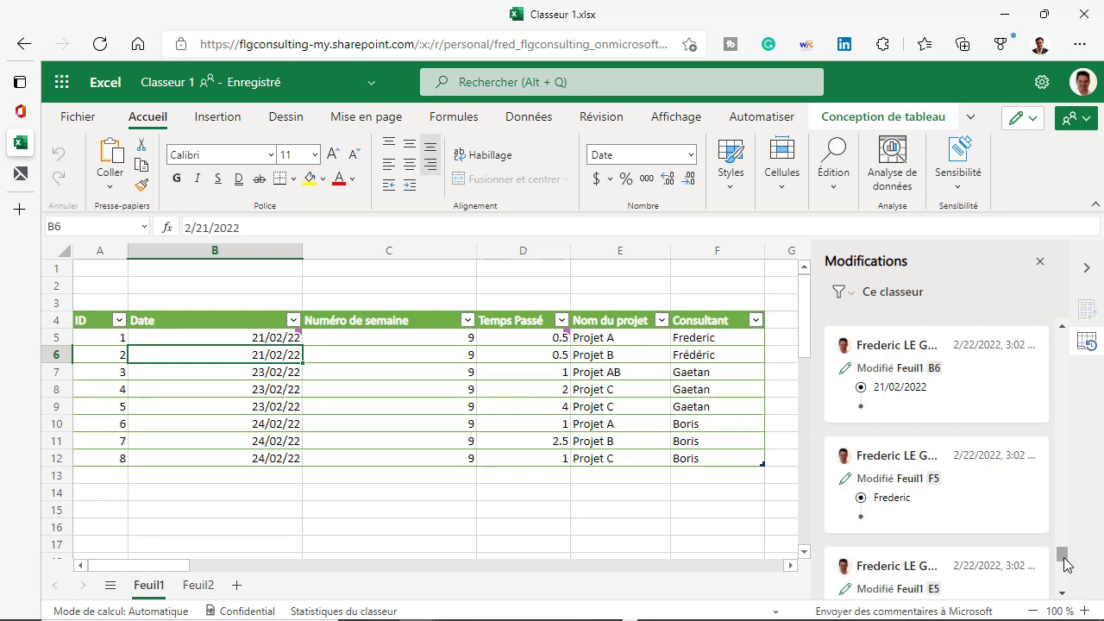
{"action": "left_click", "coordinate": [844, 295]}
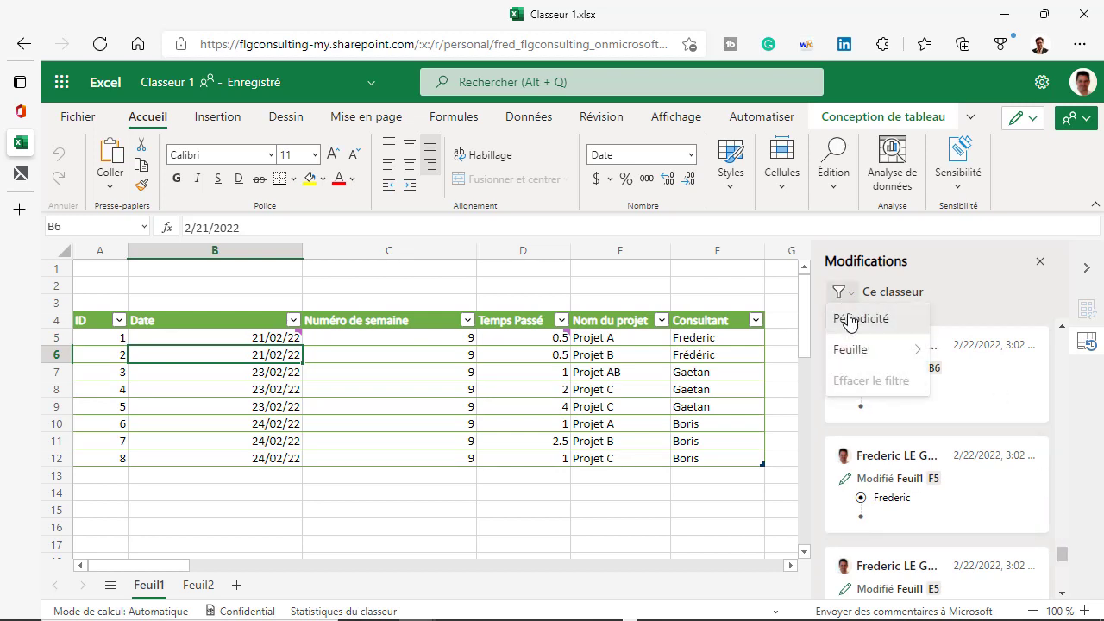
{"action": "left_click", "coordinate": [846, 316]}
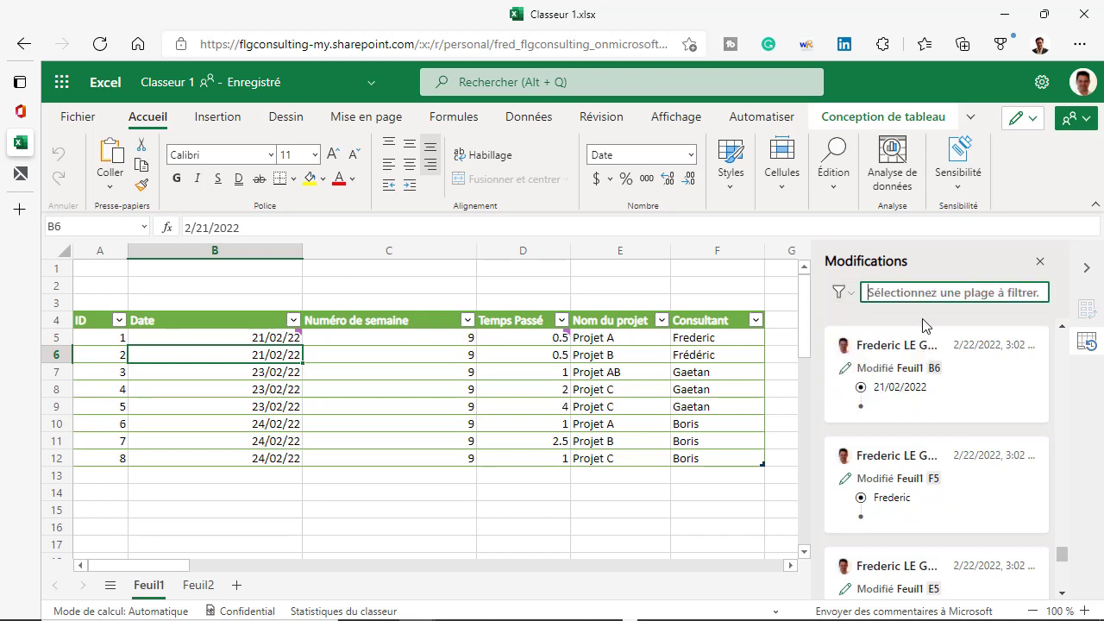
{"action": "left_click_drag", "start_coordinate": [1066, 556], "coordinate": [1077, 433]}
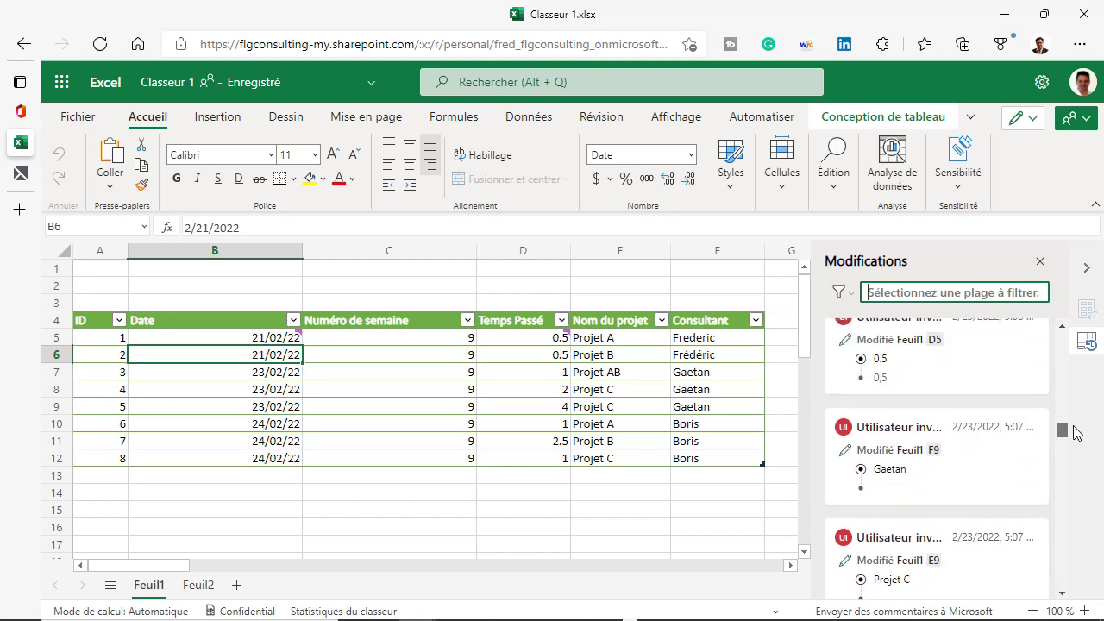
{"action": "left_click", "coordinate": [1013, 486]}
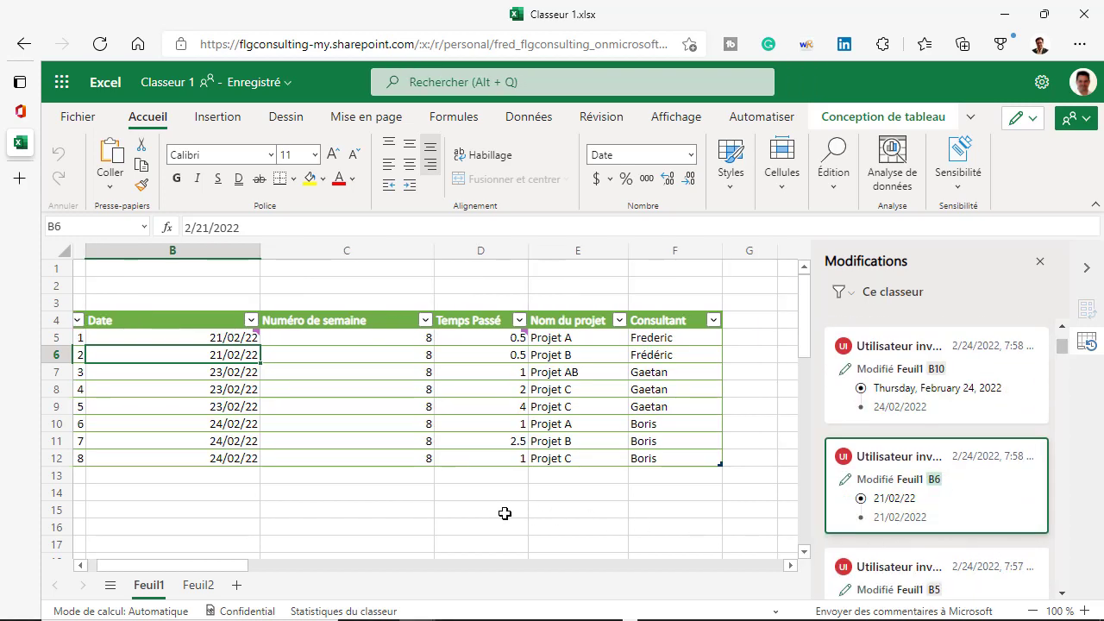
Show the changes made to cell B6 and those made to cell C5 on Feuil1.
{"action": "right_click", "coordinate": [202, 354]}
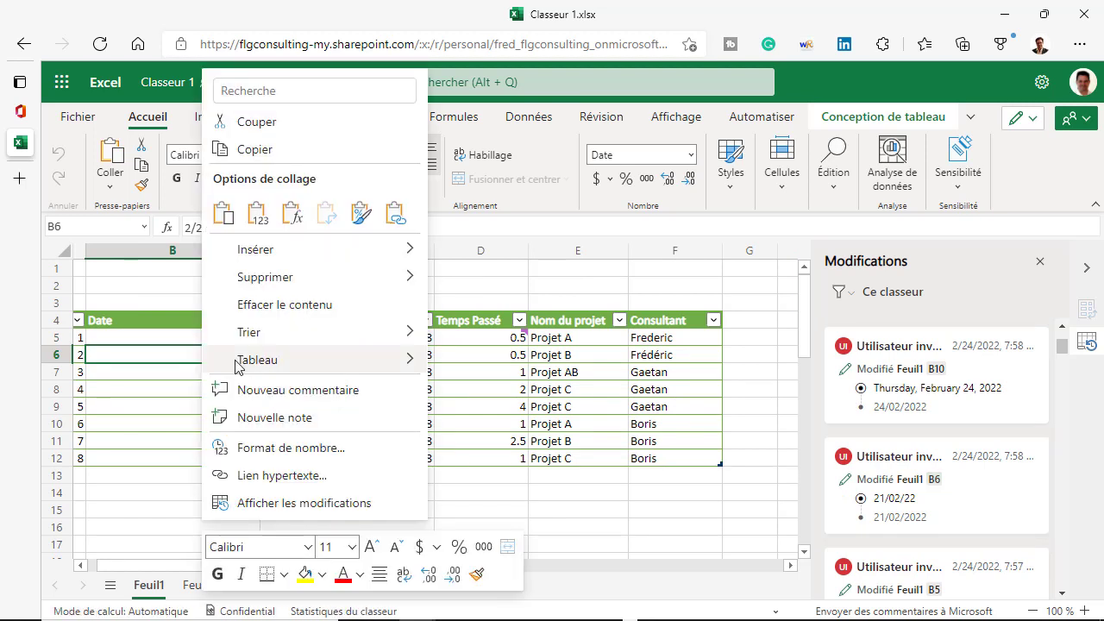
{"action": "left_click", "coordinate": [319, 505]}
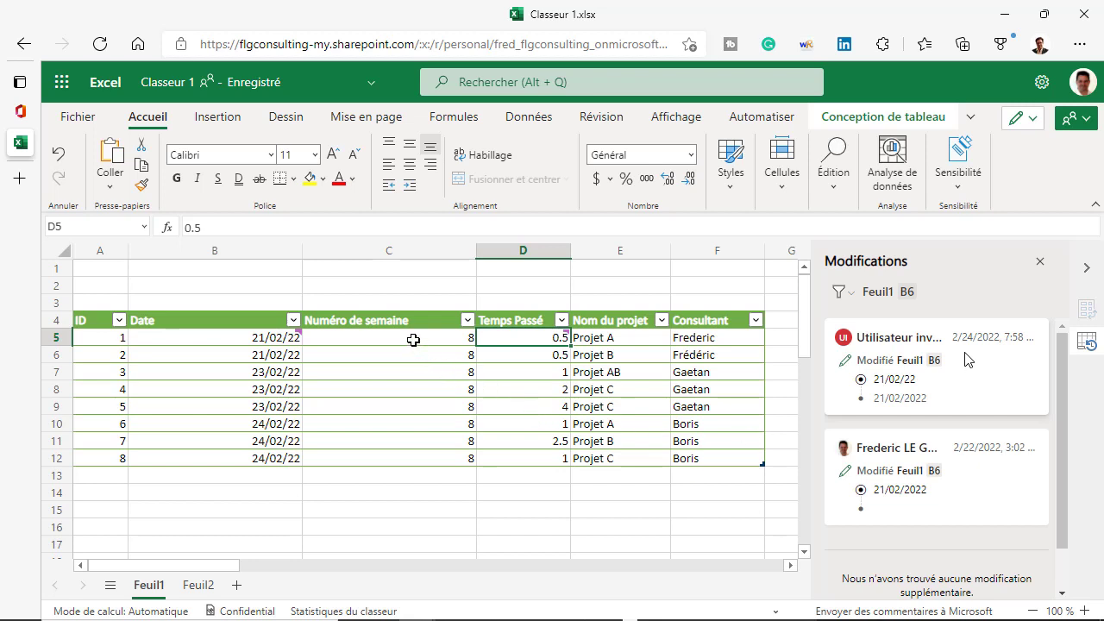
{"action": "left_click", "coordinate": [412, 339]}
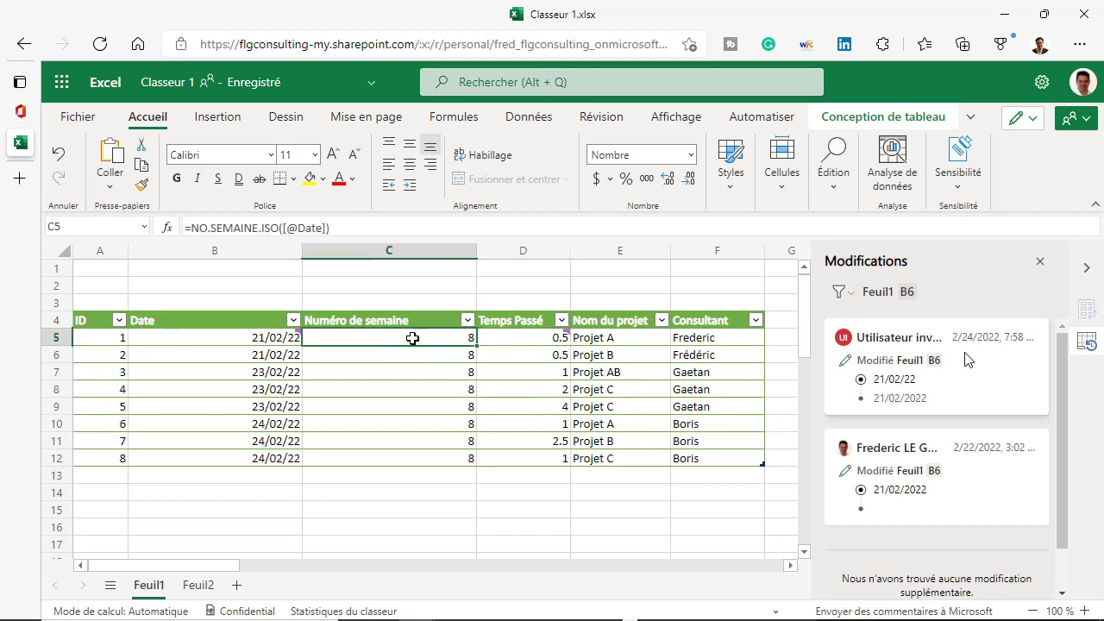
{"action": "right_click", "coordinate": [419, 337]}
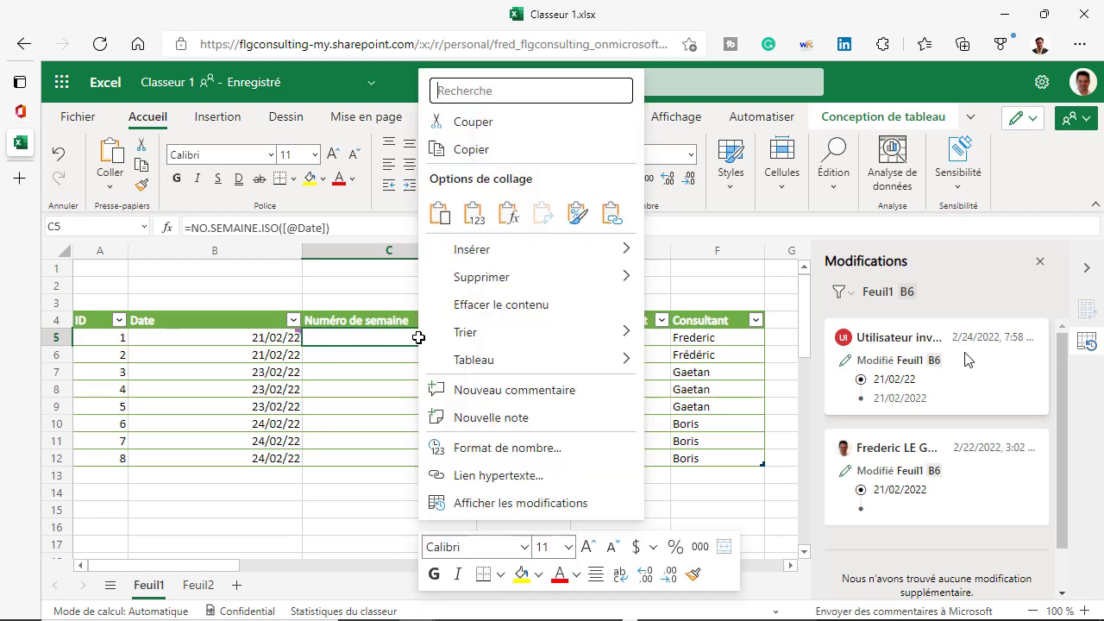
{"action": "left_click", "coordinate": [518, 504]}
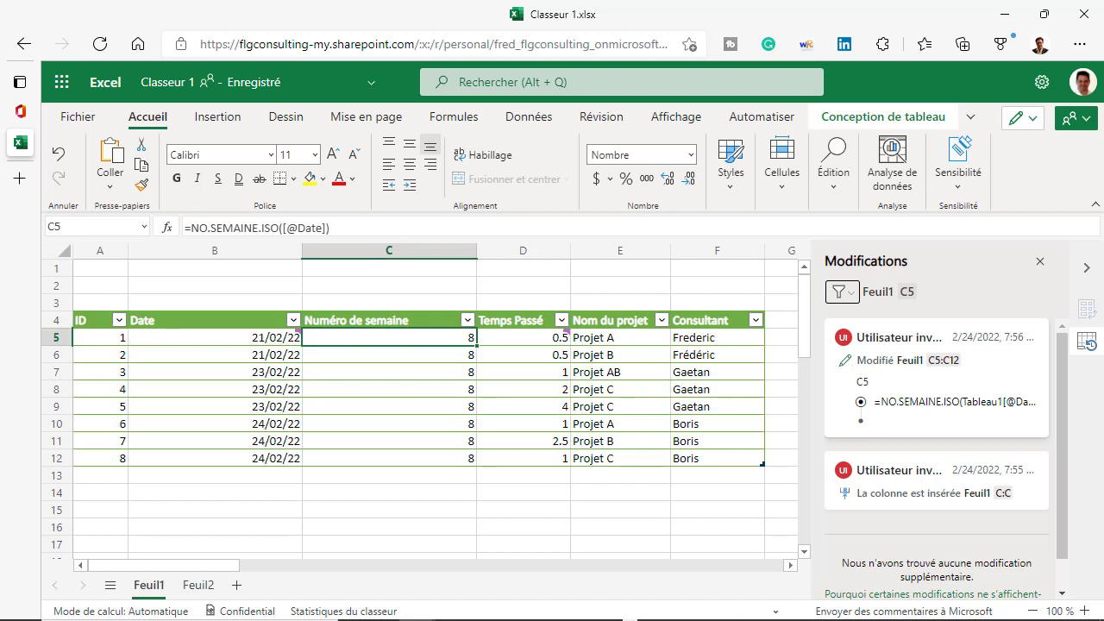
{"action": "left_click", "coordinate": [279, 227]}
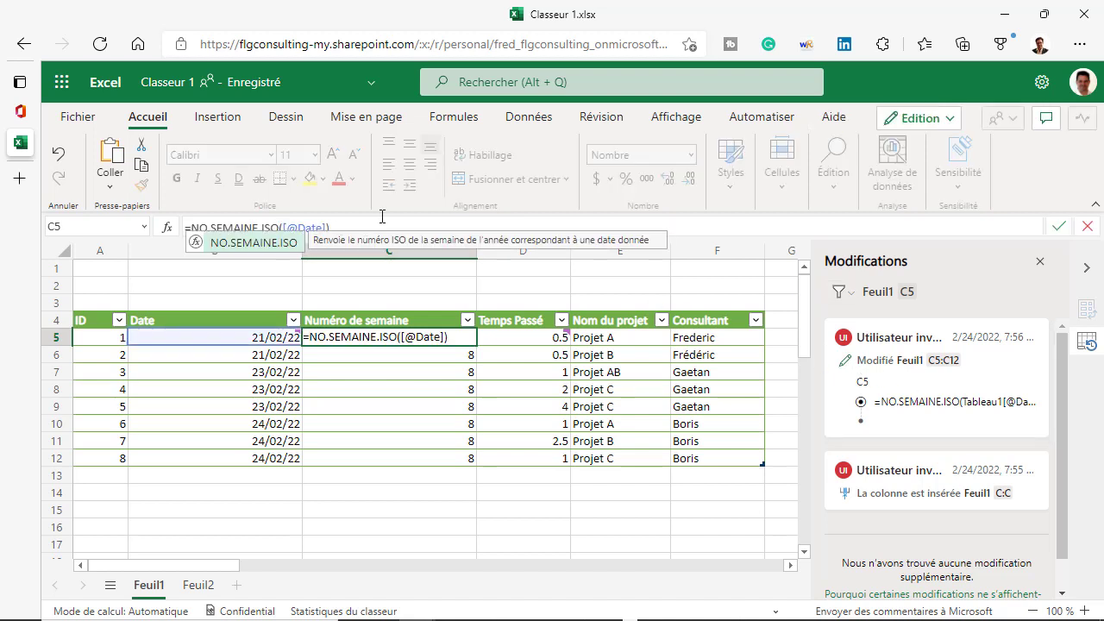
{"action": "key", "text": "BackSpace"}
{"action": "key", "text": "BackSpace"}
{"action": "key", "text": "BackSpace"}
{"action": "key", "text": "BackSpace"}
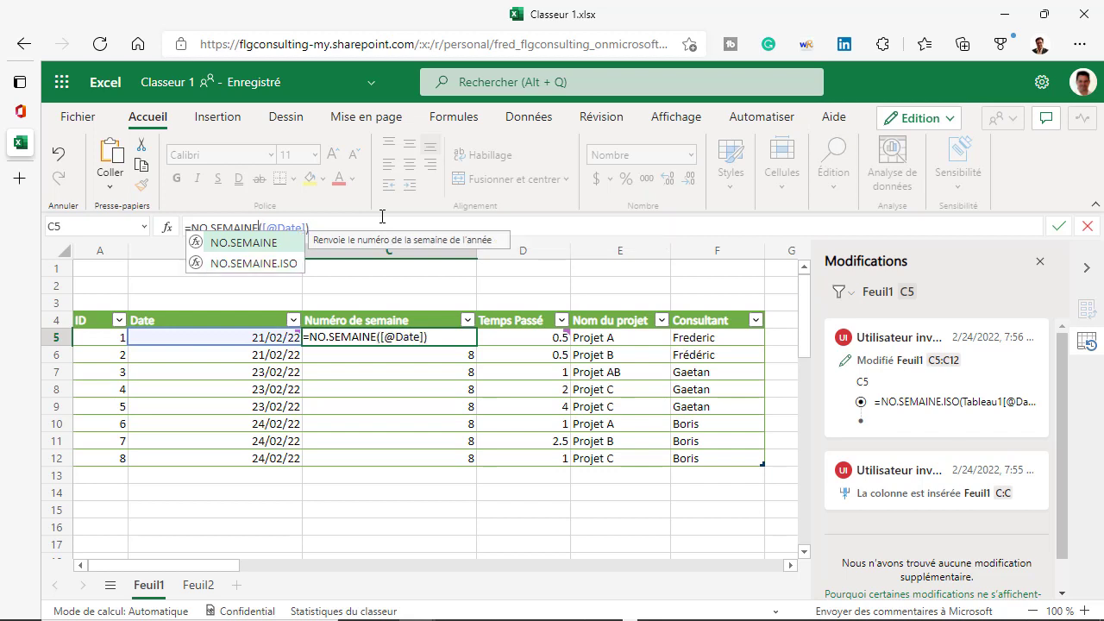
{"action": "left_click", "coordinate": [313, 227]}
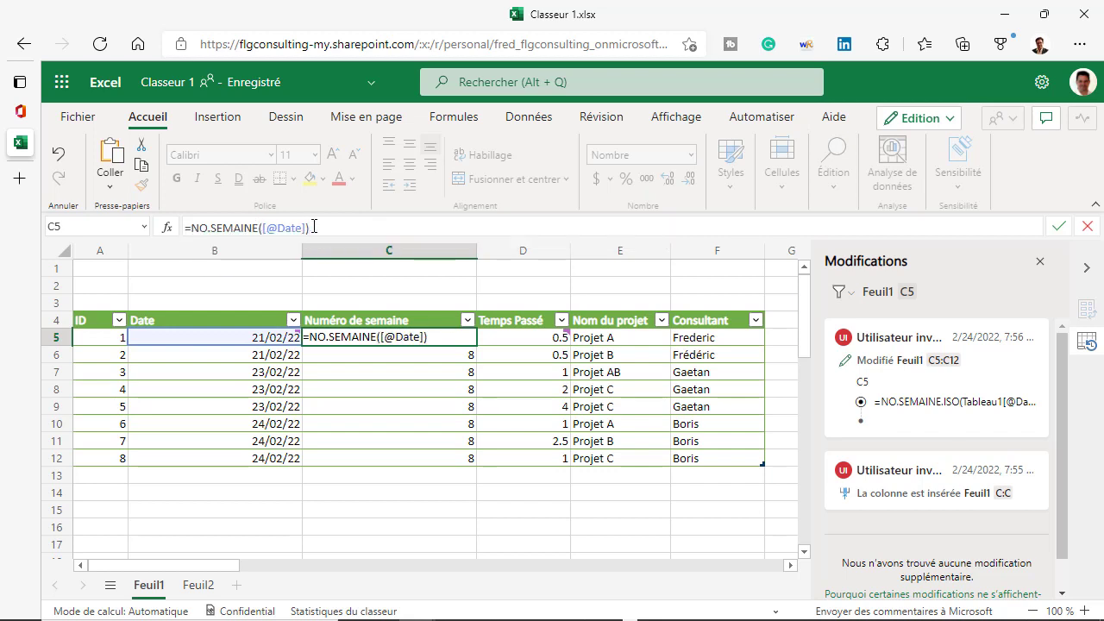
{"action": "key", "text": "Return"}
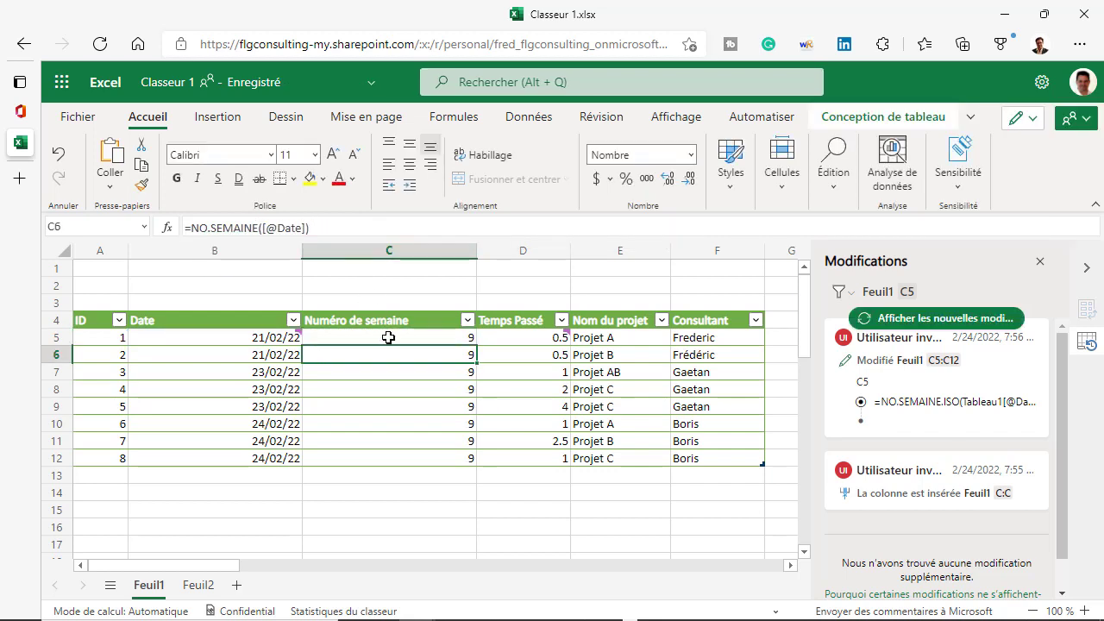
Show the updated change history of cell C5, including the latest formula edit.
{"action": "left_click", "coordinate": [390, 338]}
{"action": "right_click", "coordinate": [407, 334]}
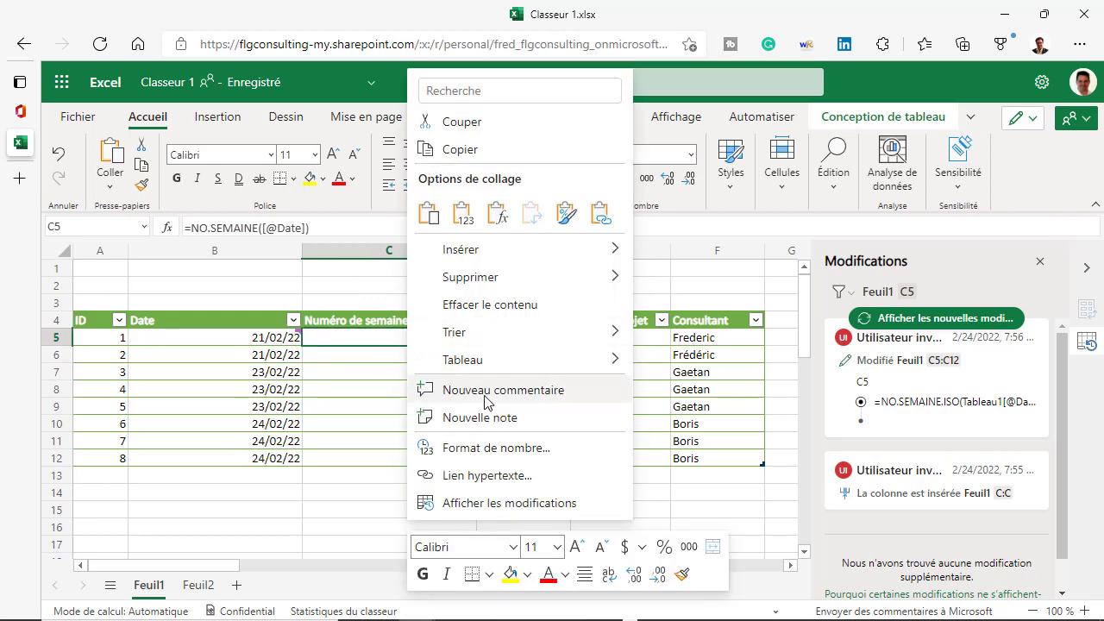
{"action": "left_click", "coordinate": [515, 506]}
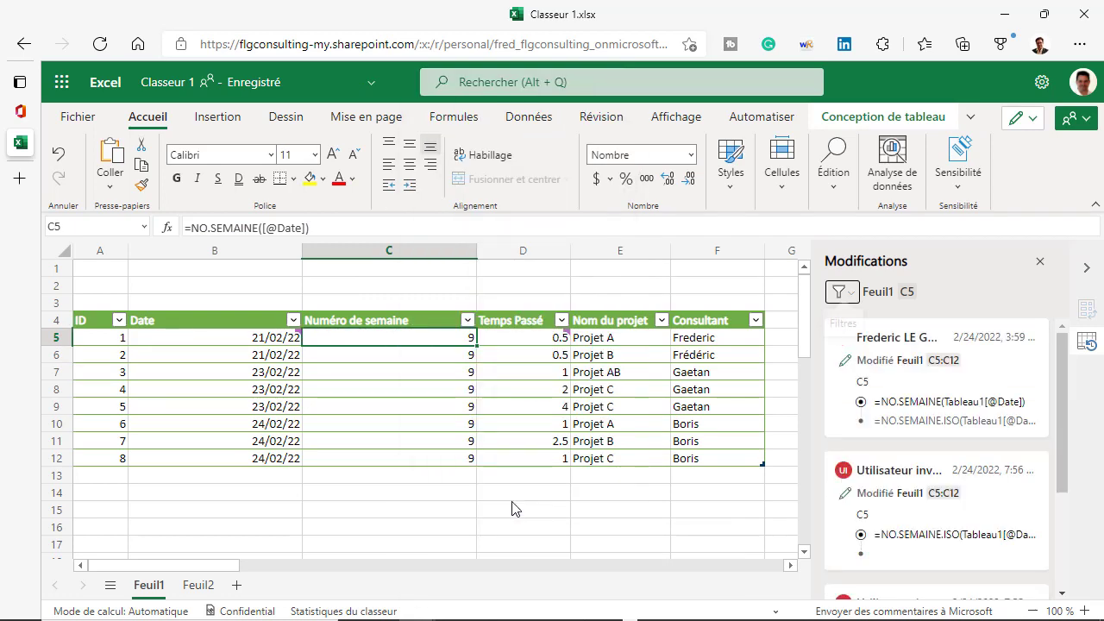